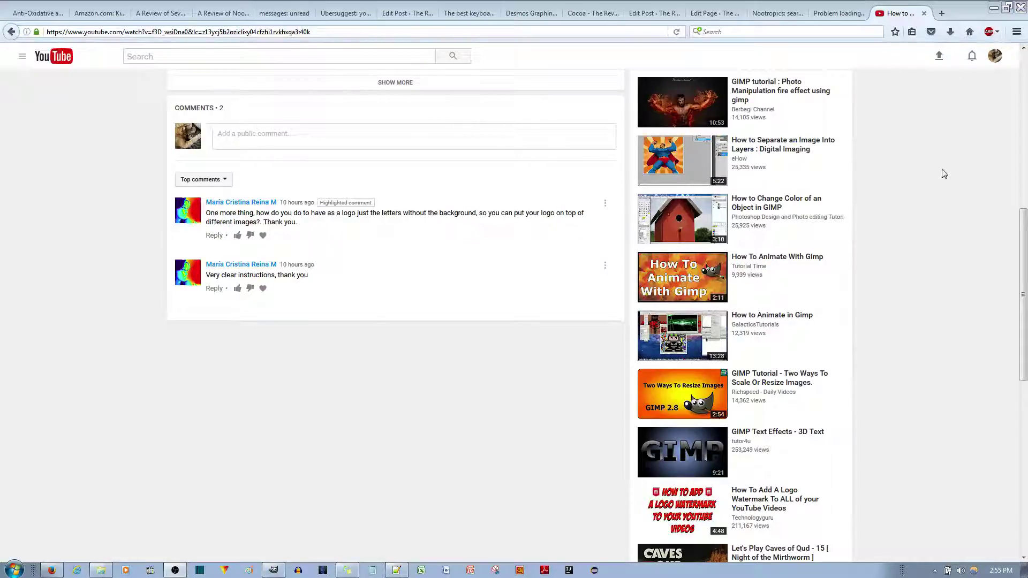
- Minimize the Firefox window that shows the YouTube tutorial comments
left_click(993, 14)
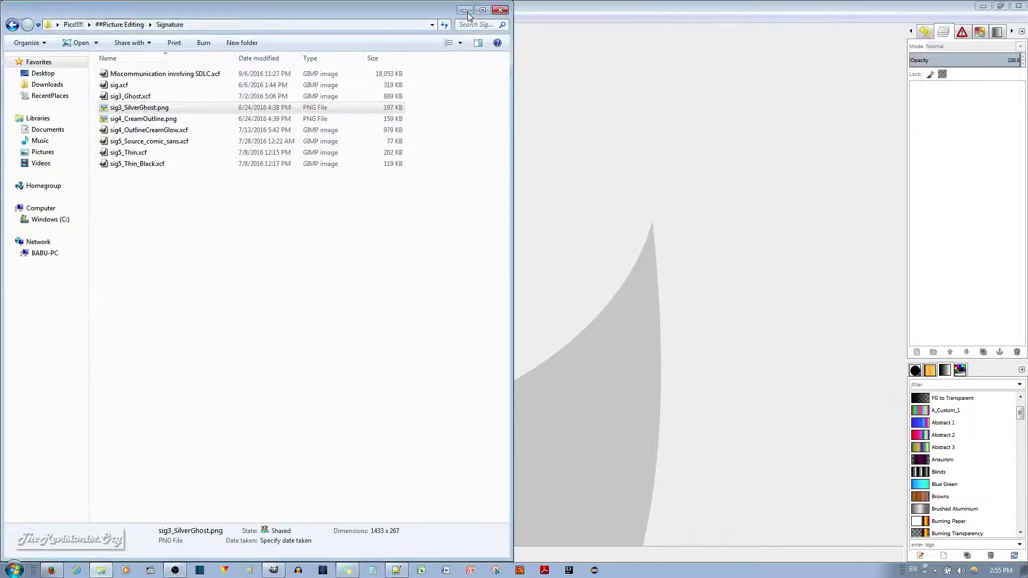
- Maximize GIMP and drop sig3_SilverGhost.png onto the plant illustration as a new layer
left_click(876, 18)
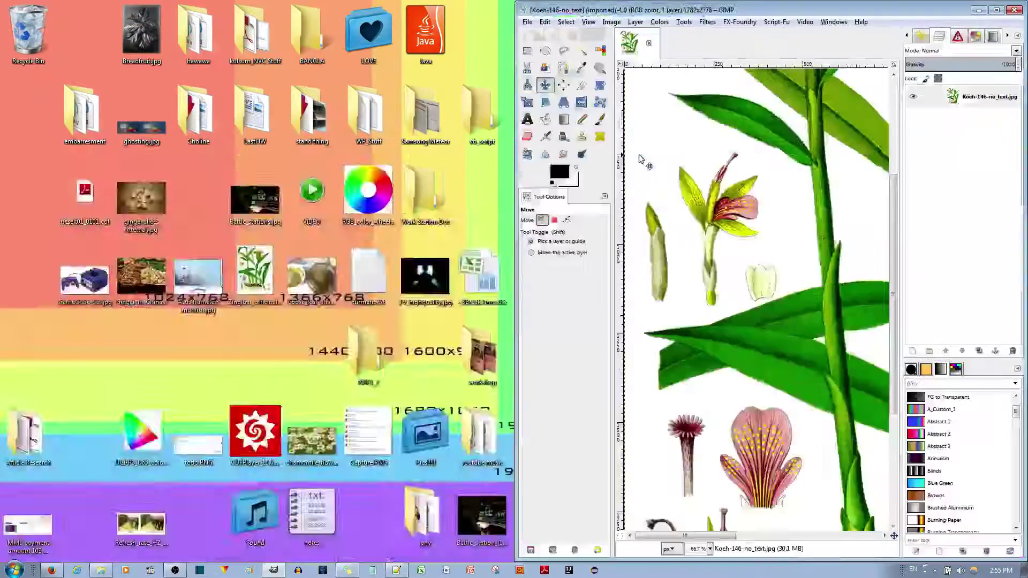
key("super+Up")
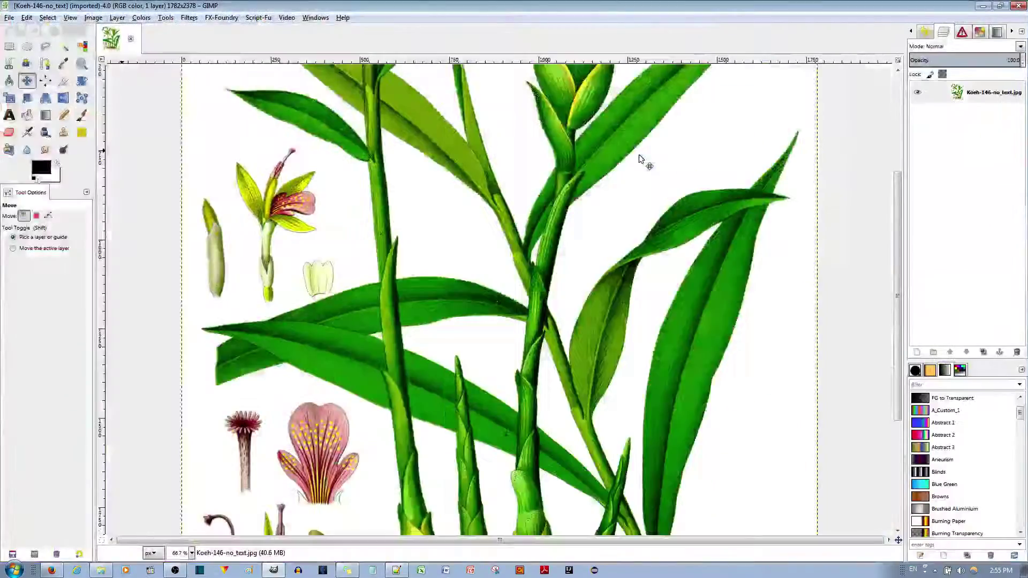
left_click(102, 571)
mouse_move(161, 107)
left_mouse_down()
mouse_move(321, 123)
mouse_move(562, 278)
left_mouse_up()
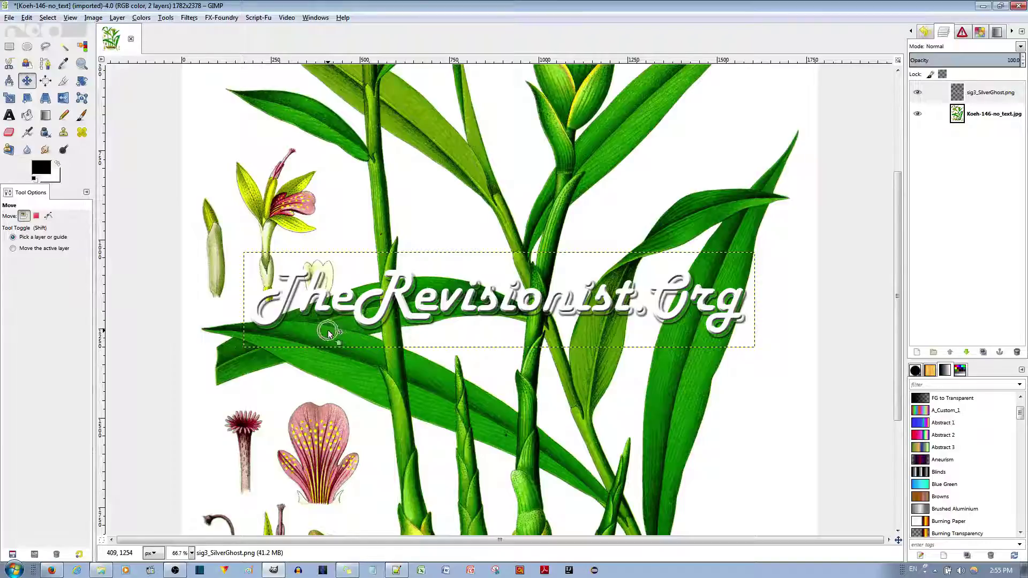
left_click(48, 216)
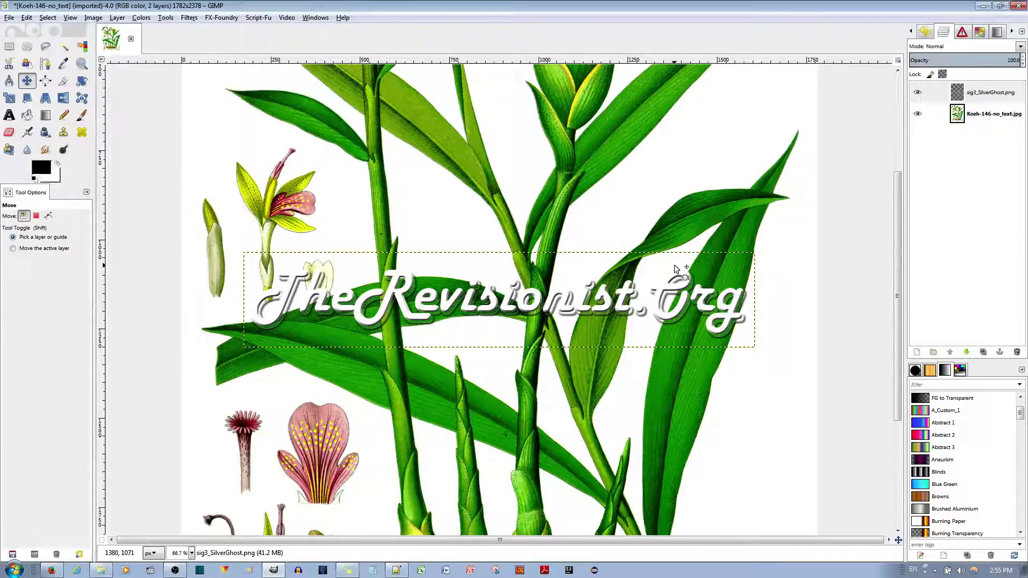
key("shift+m")
- Discard the plant composite and create a new 1000×400 image from File > New
left_click(131, 39)
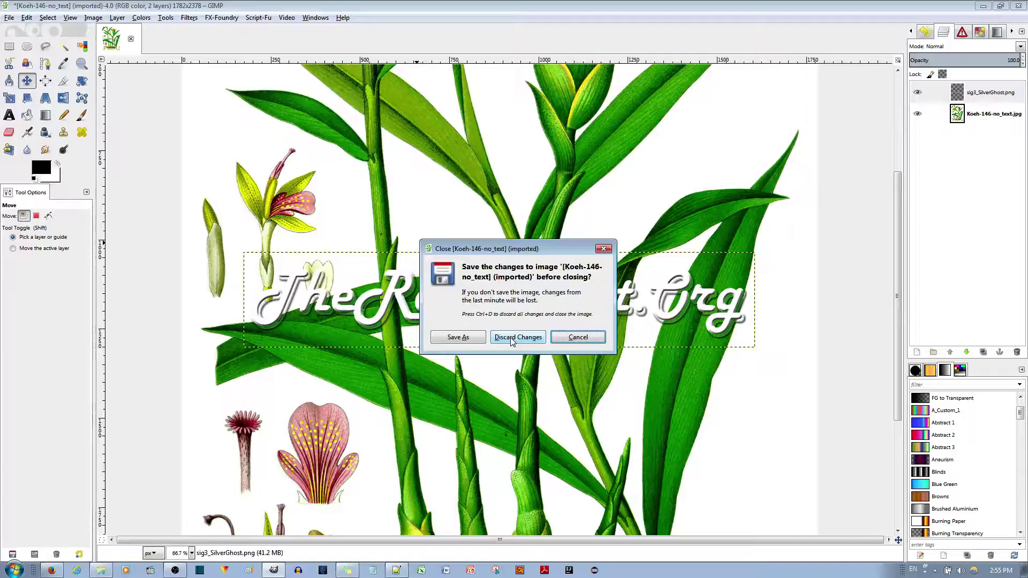
left_click(513, 340)
left_click(9, 19)
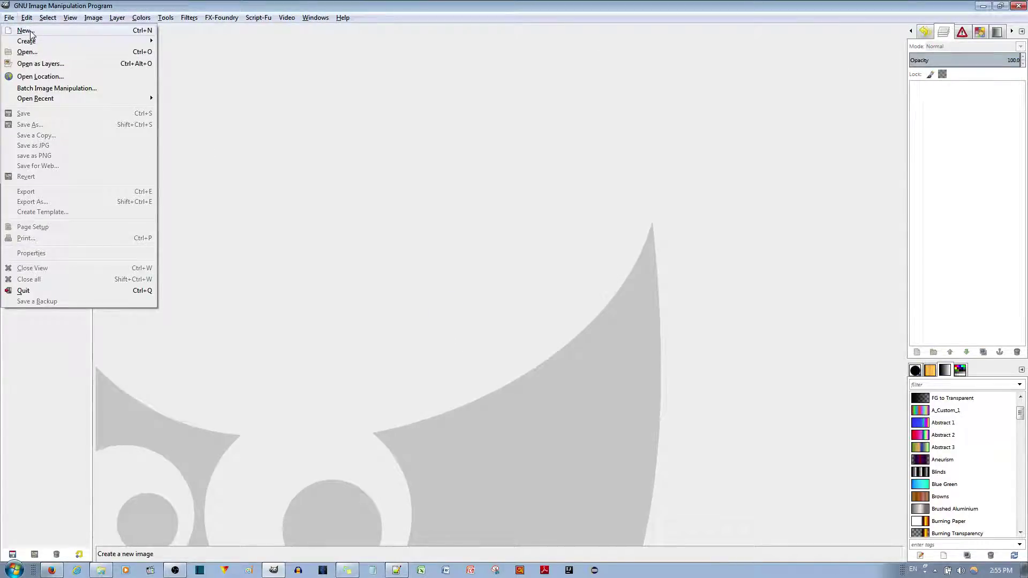
left_click(25, 30)
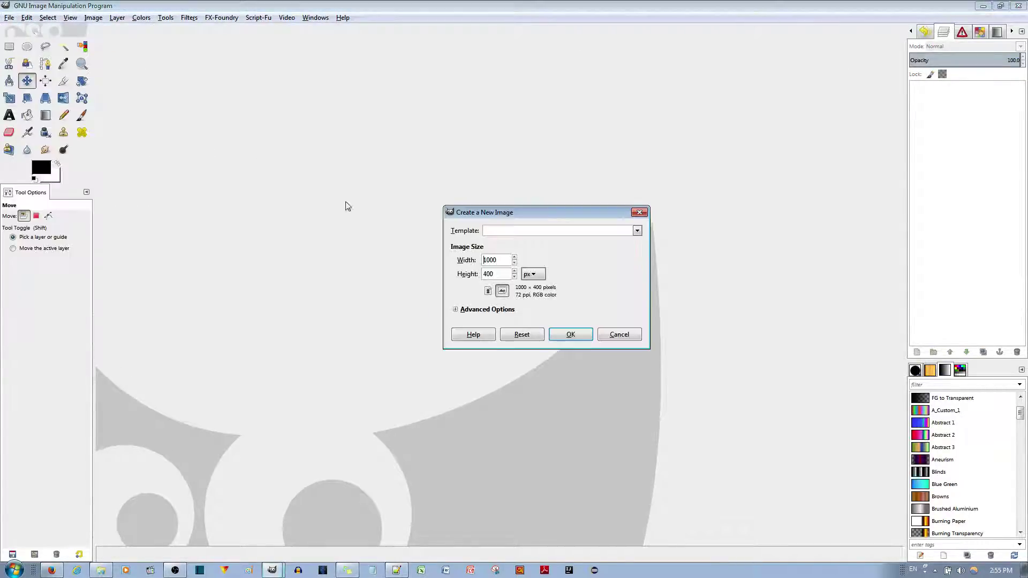
left_click(456, 310)
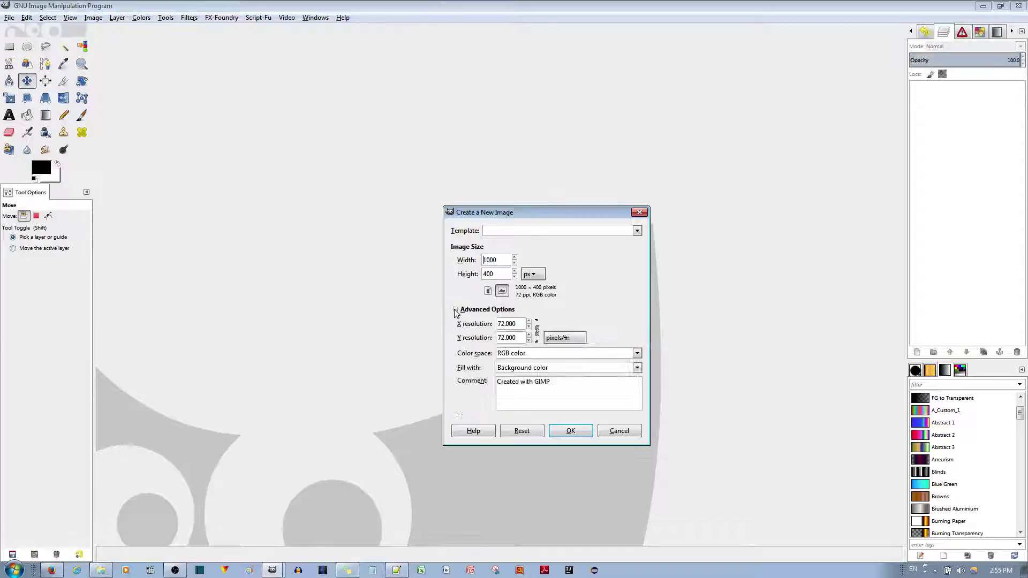
left_click(551, 369)
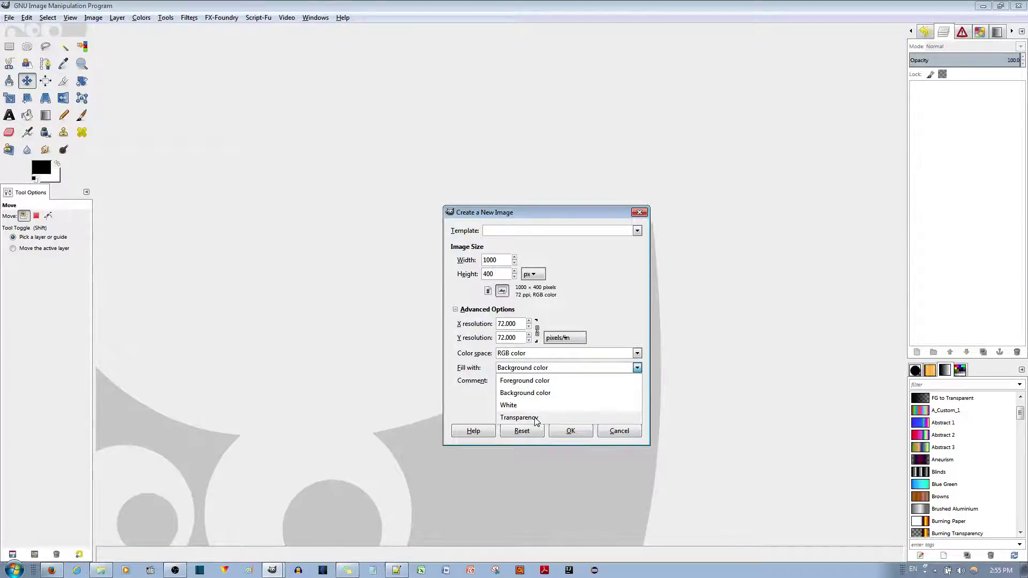
left_click(459, 409)
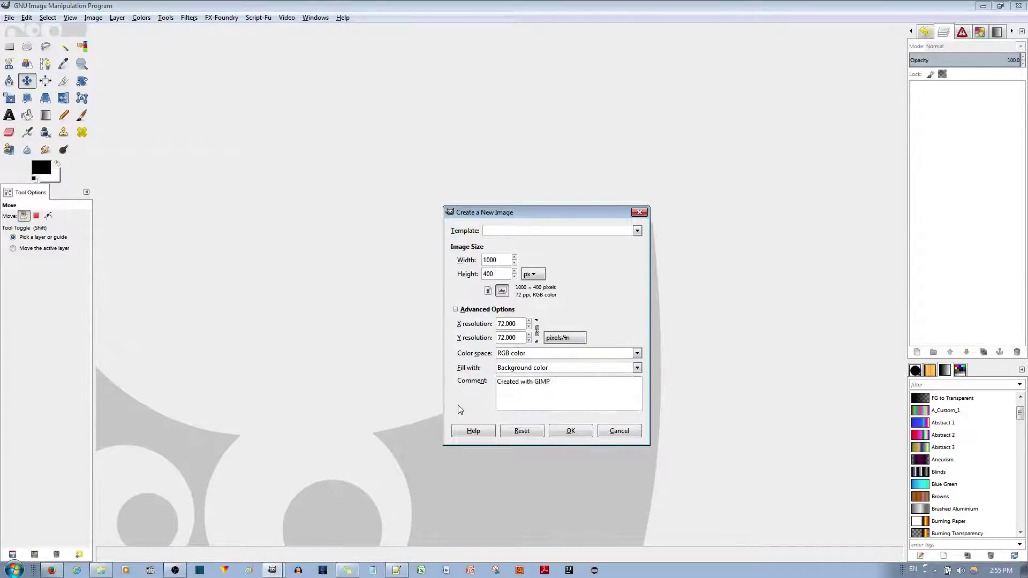
left_click(570, 432)
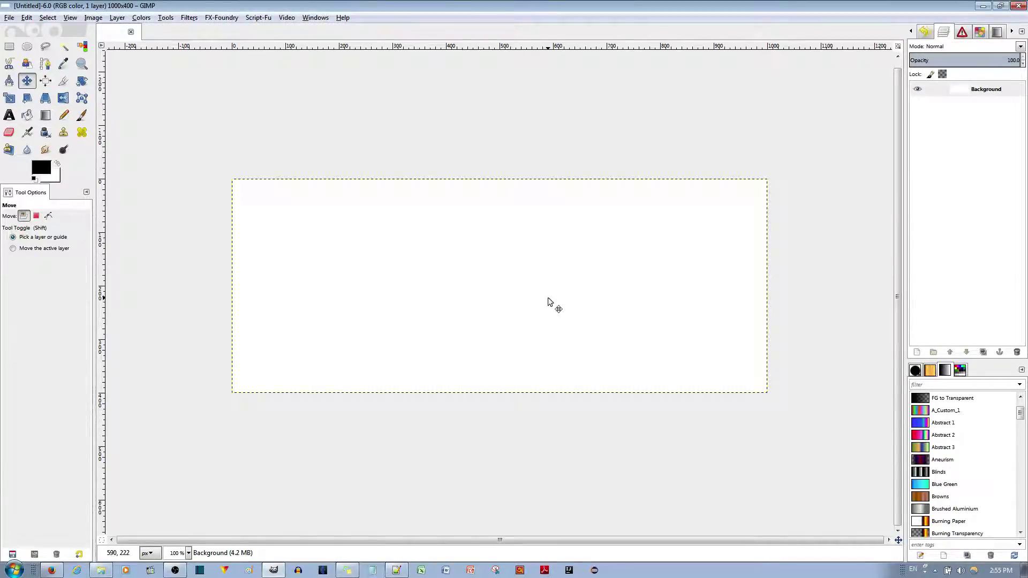
- Add an alpha channel to the Background layer and delete its white fill
right_click(963, 92)
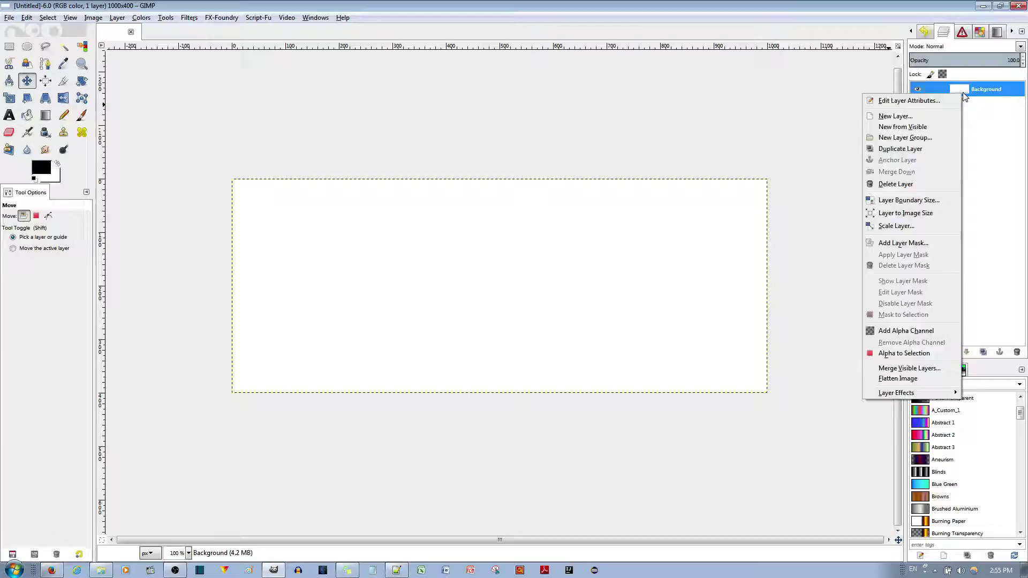
key("Escape")
right_click(964, 96)
left_click(906, 331)
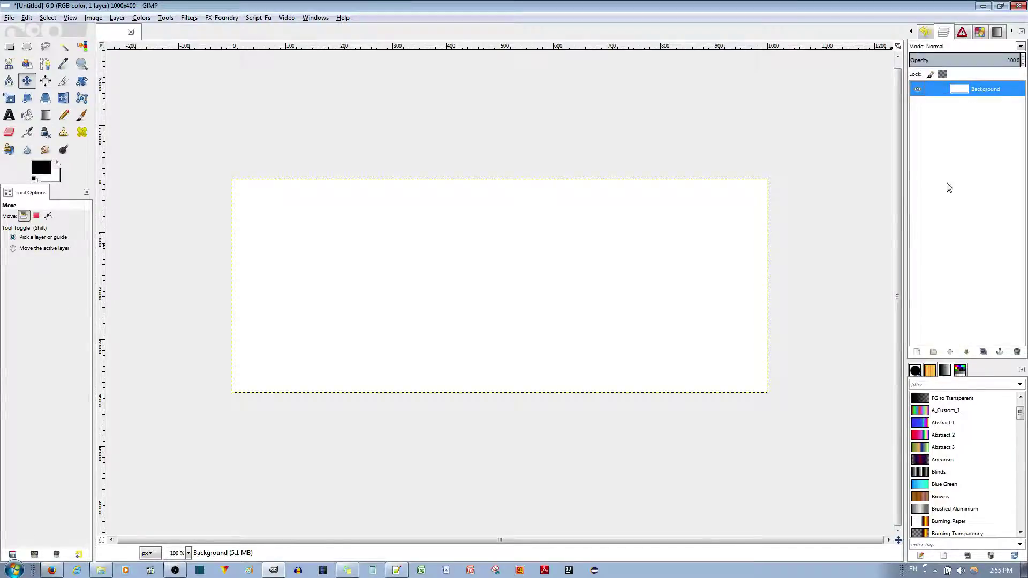
right_click(956, 95)
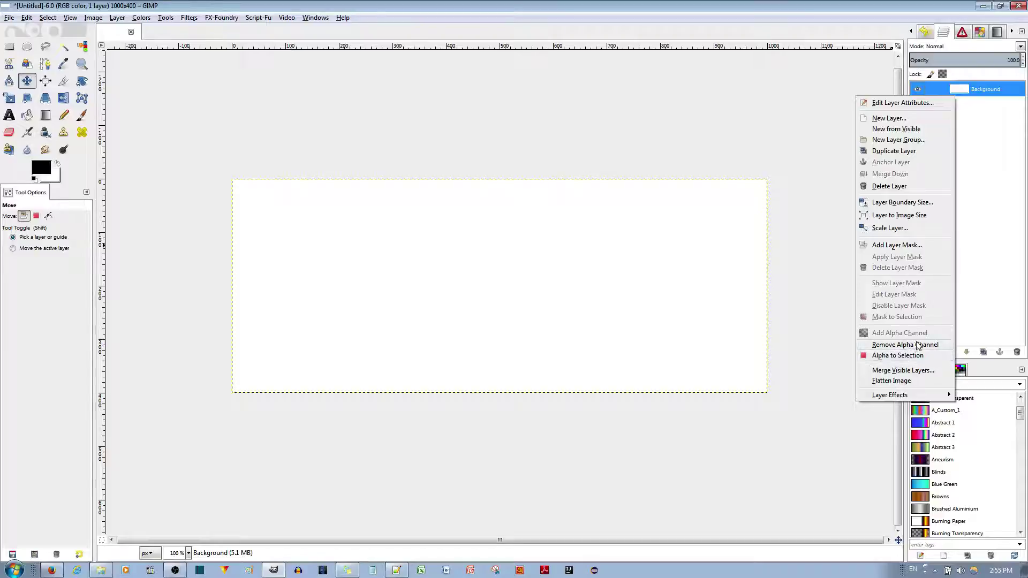
left_click(911, 344)
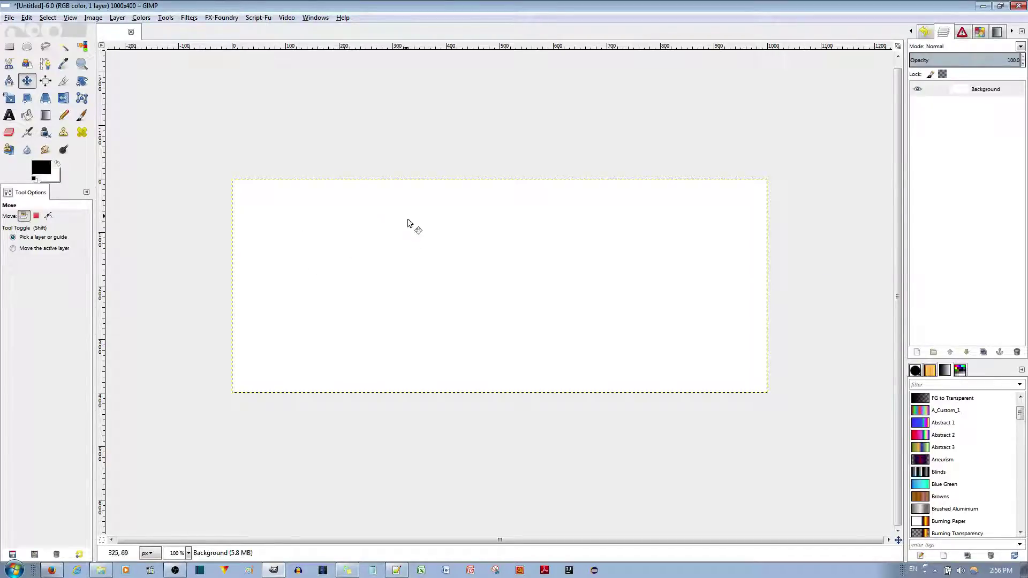
key("Delete")
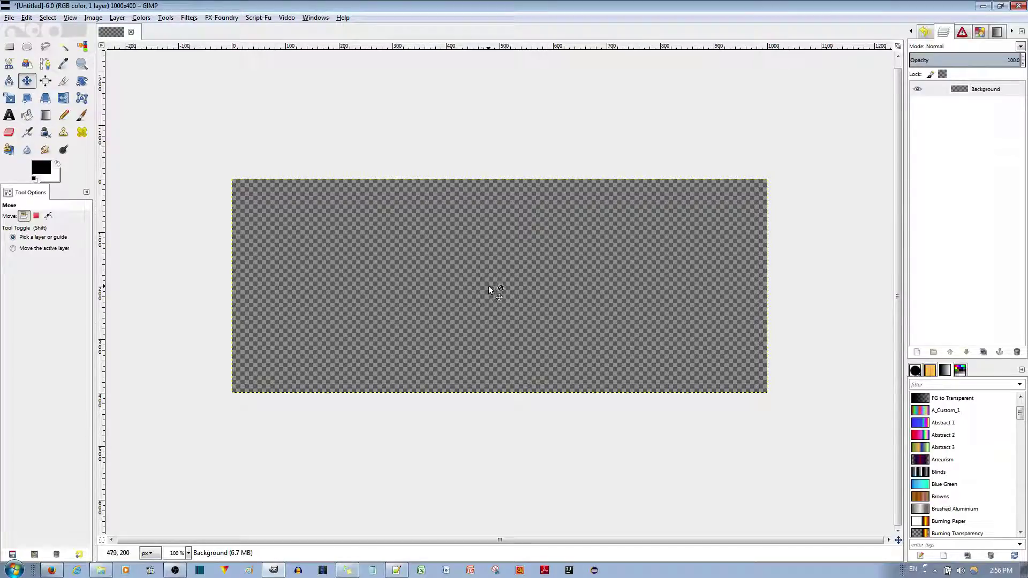
- Set the Text tool to the Harlow Solid Italic font in white (ffffff)
left_click(8, 118)
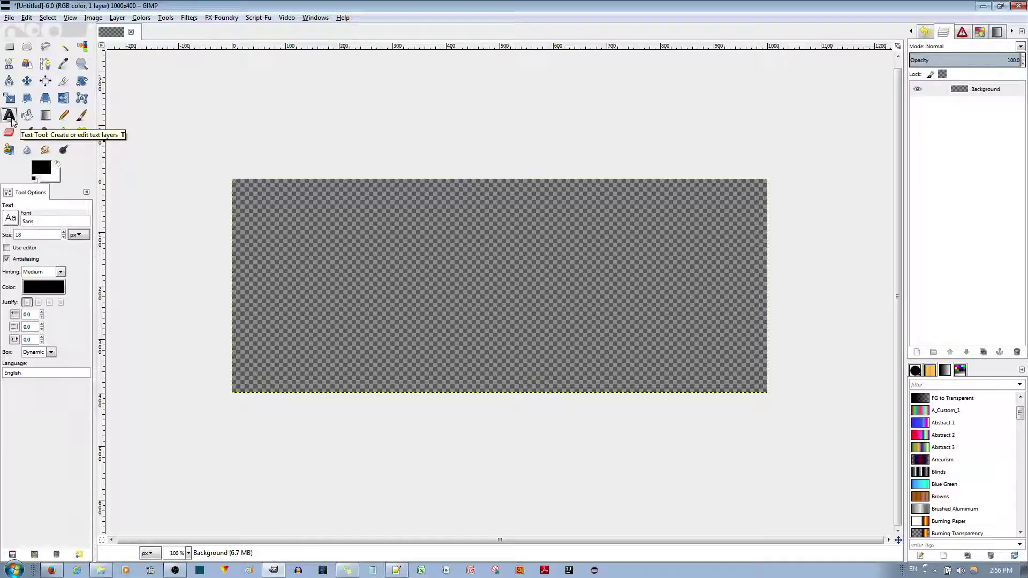
left_click(11, 218)
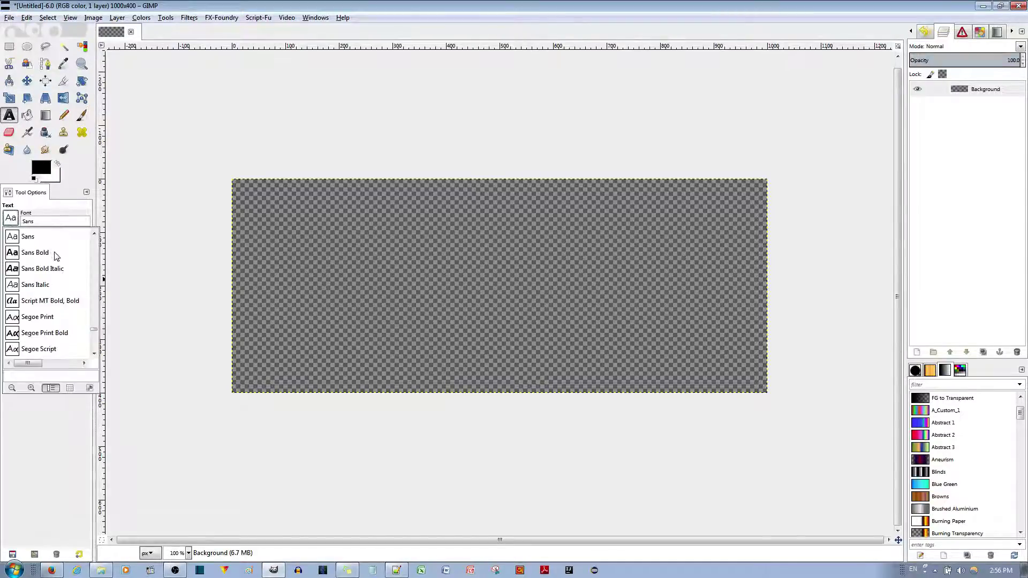
left_click(39, 376)
type("harlo")
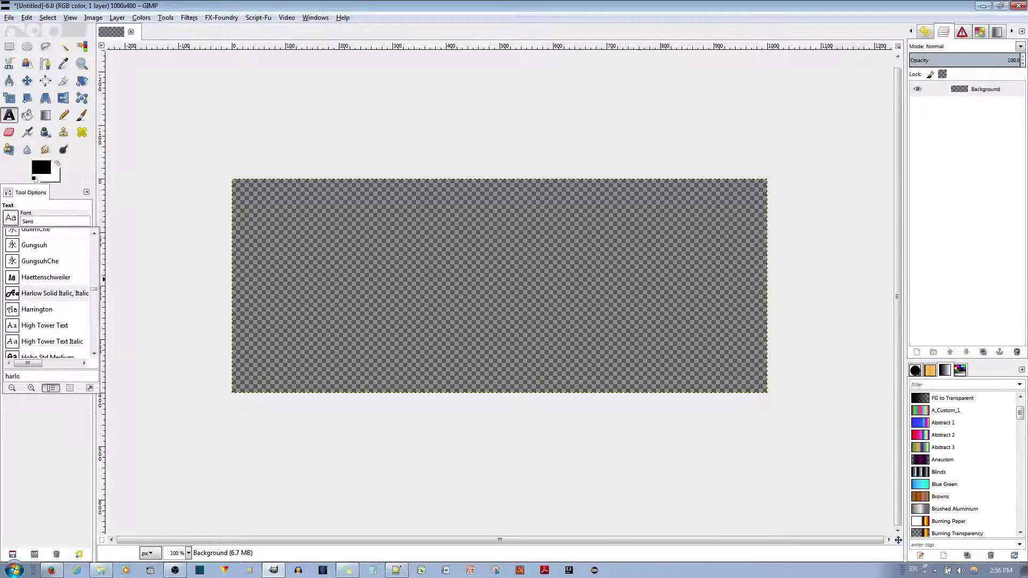
key("Return")
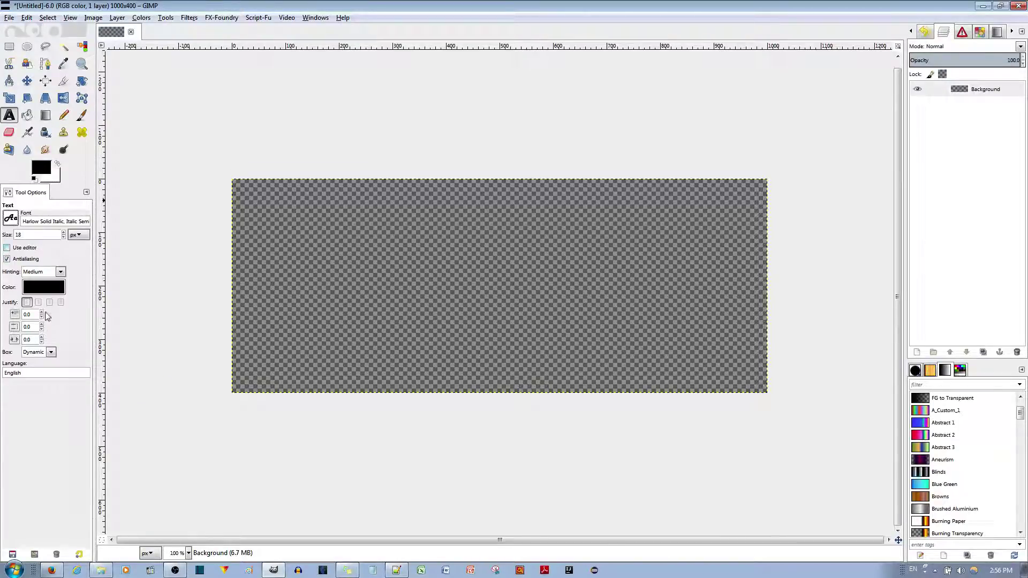
left_click(44, 288)
left_click(133, 326)
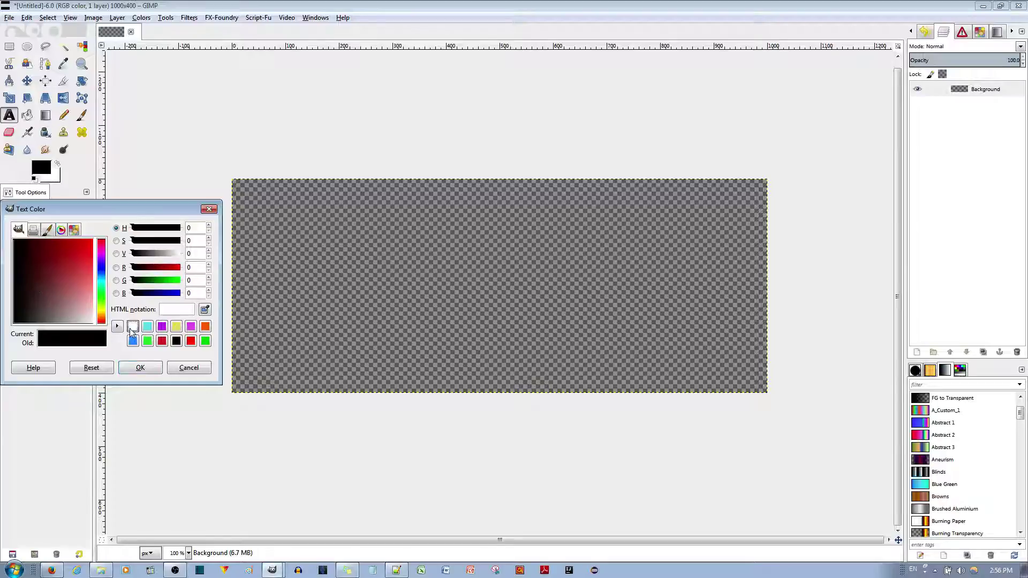
left_click(140, 368)
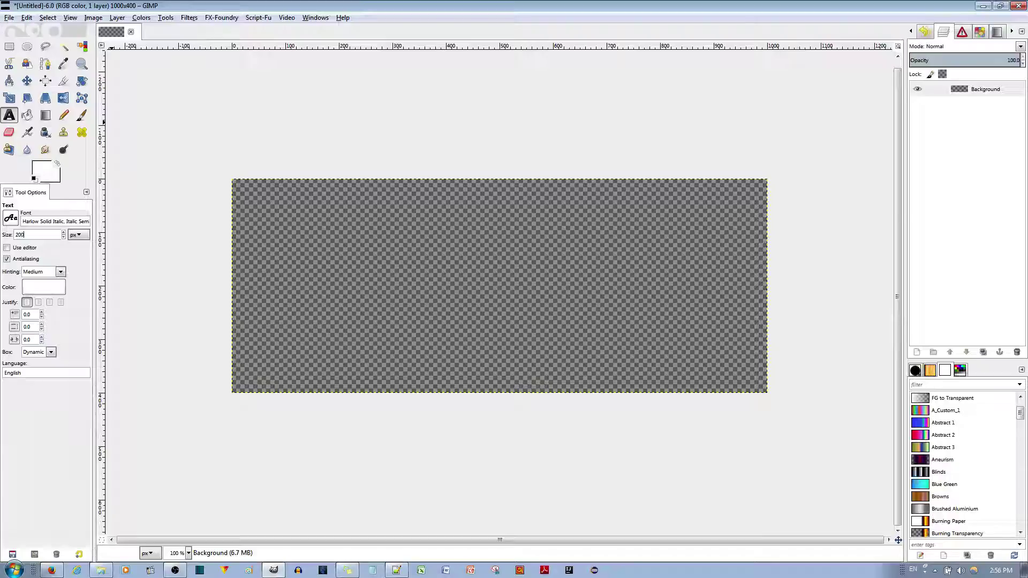
- Type 'TheRevisionist.Org' on the canvas, changing the text size to 120 px midway
left_click(332, 251)
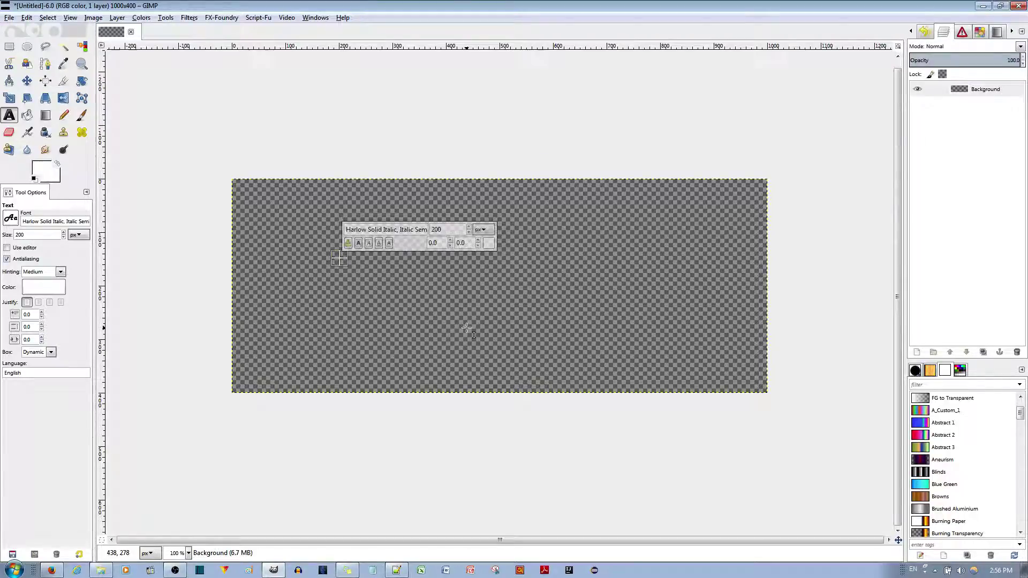
type("TheRevision")
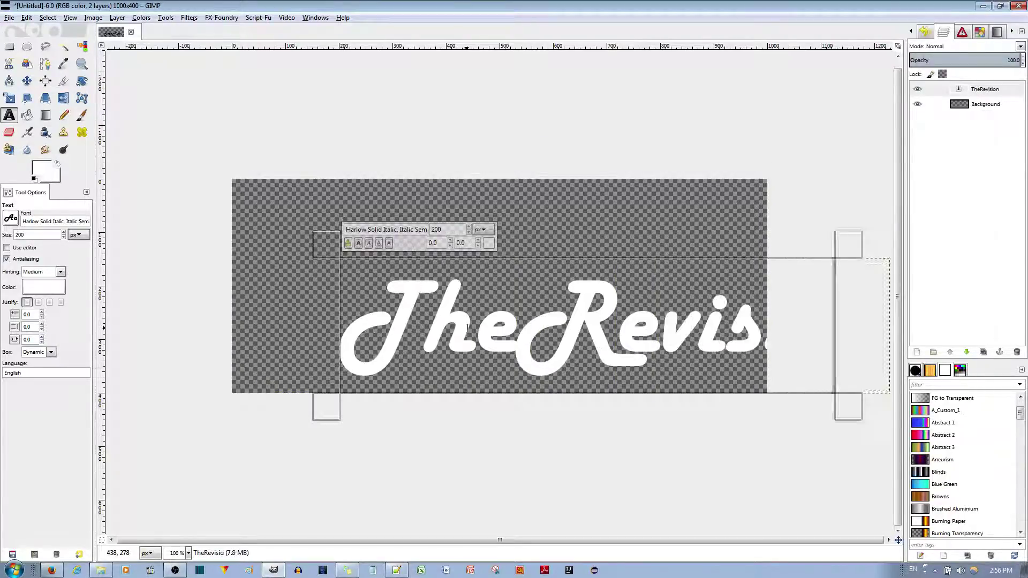
left_click(30, 236)
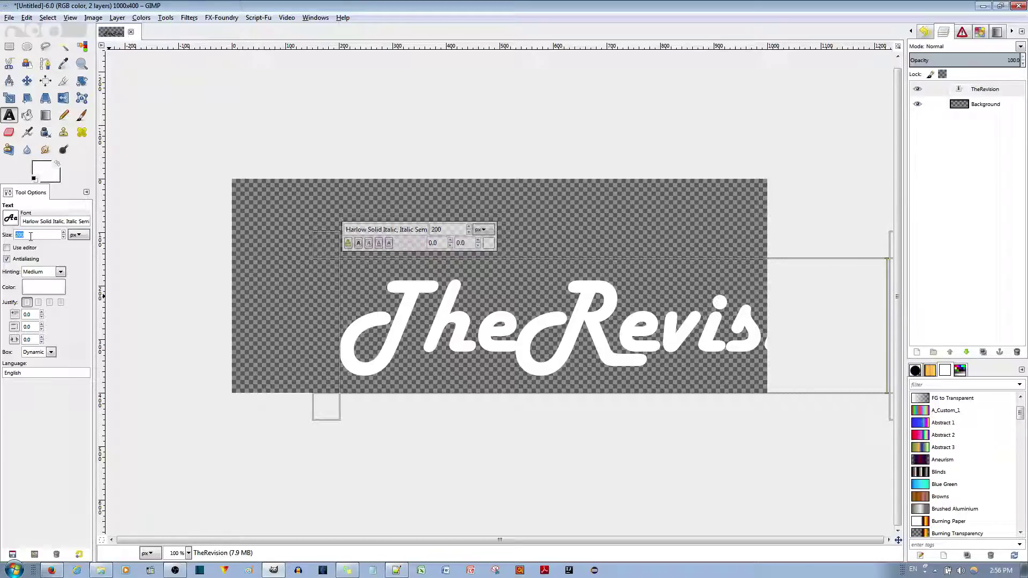
key("BackSpace")
key("BackSpace")
type("20")
key("Return")
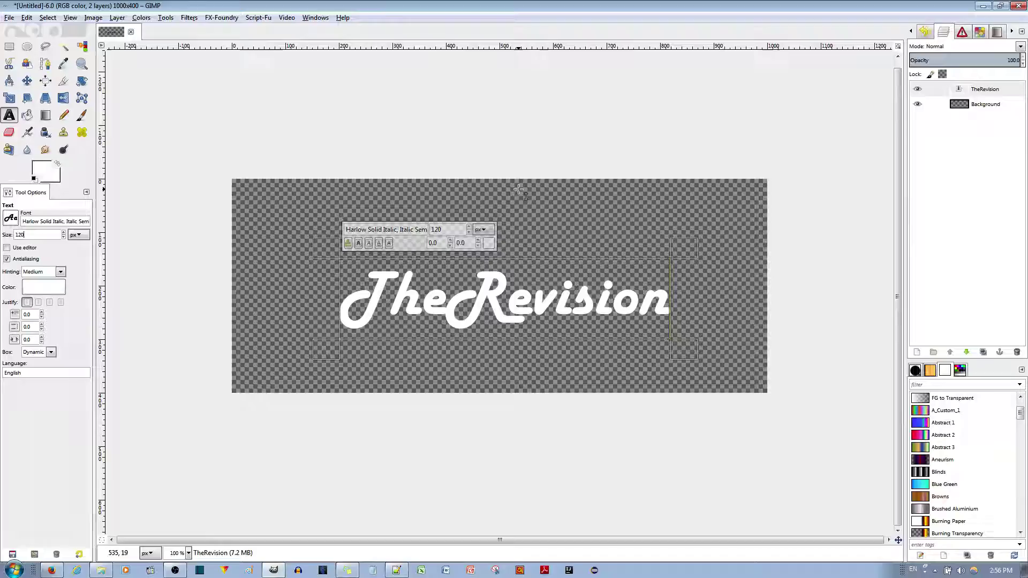
type("ist.Org")
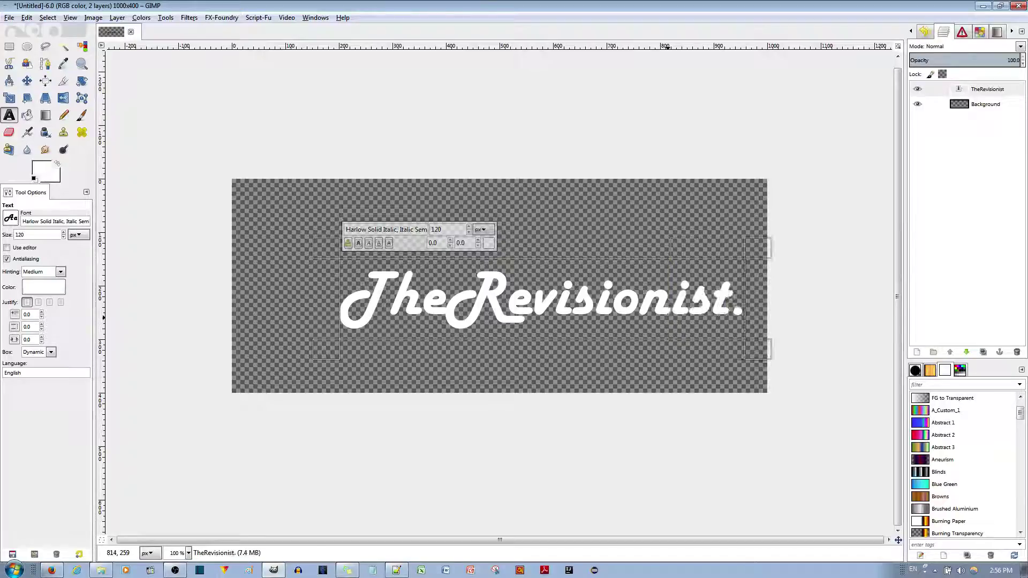
- Use the Align tool to centre the text layer horizontally and vertically on the canvas
left_click(27, 80)
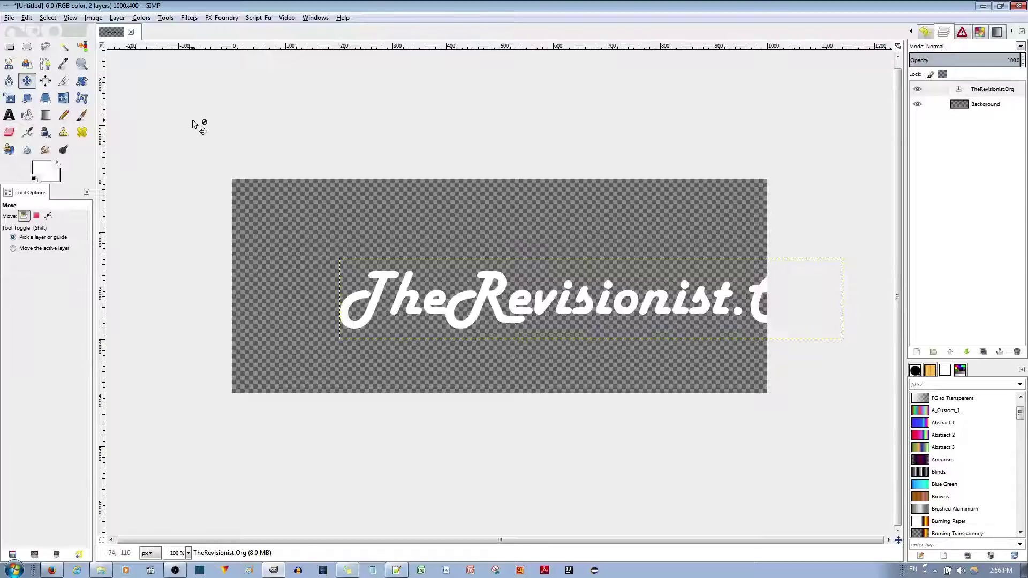
left_click(45, 80)
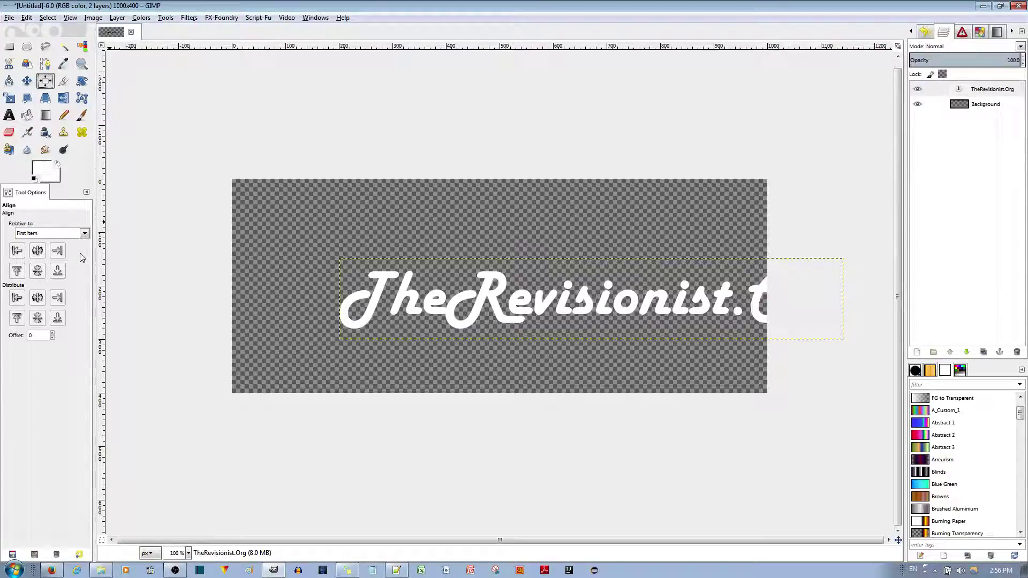
left_click(458, 297)
left_click(37, 250)
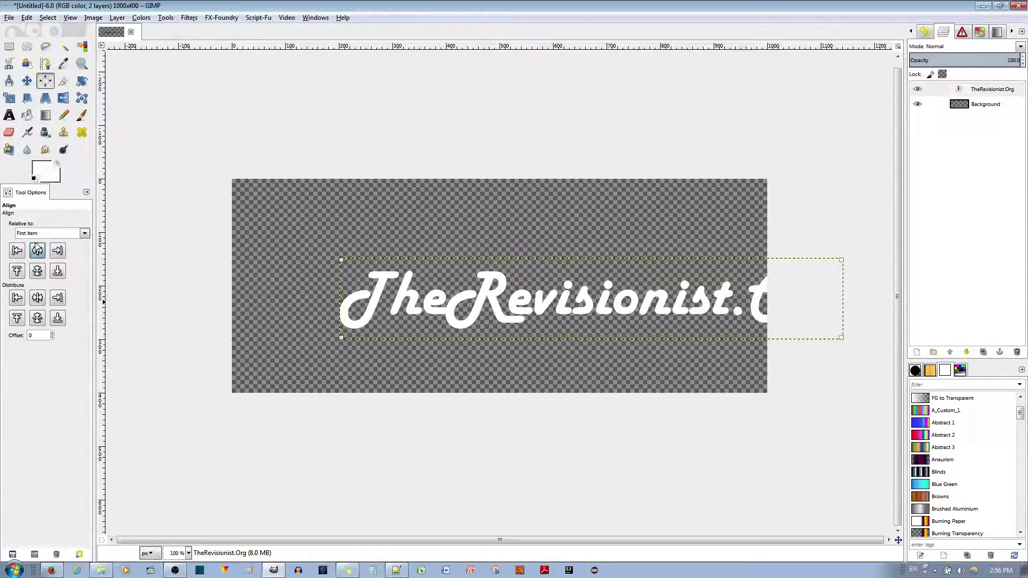
left_click(42, 274)
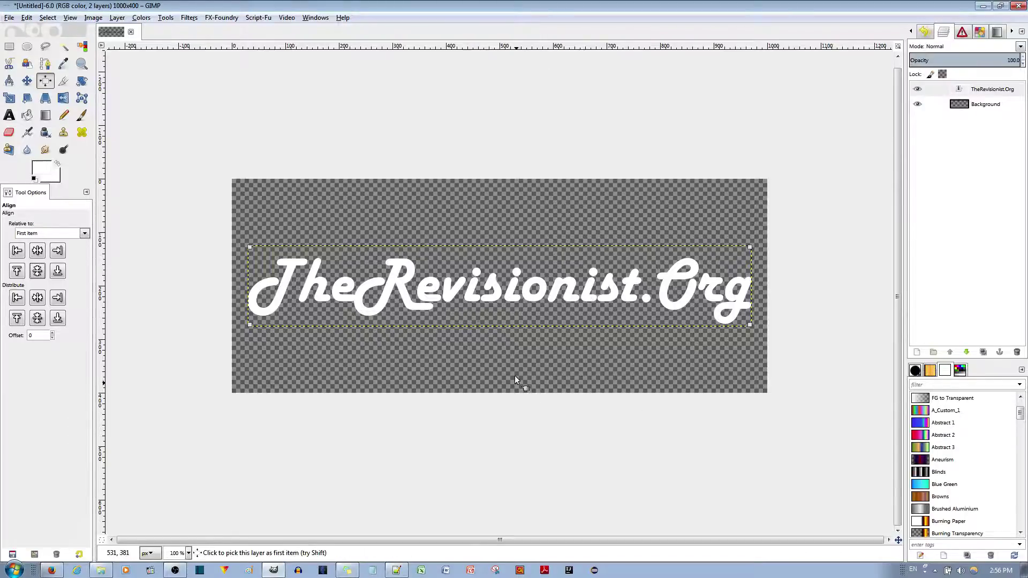
- Select the letter outlines with Alpha to Selection on the TheRevisionist.Org layer
left_click(932, 89)
right_click(959, 91)
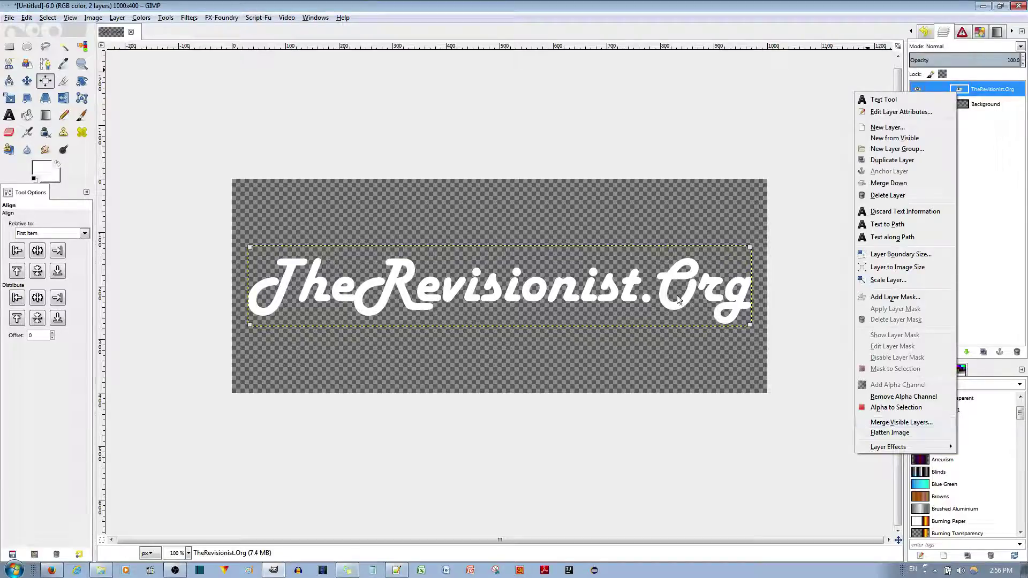
left_click(987, 203)
right_click(959, 93)
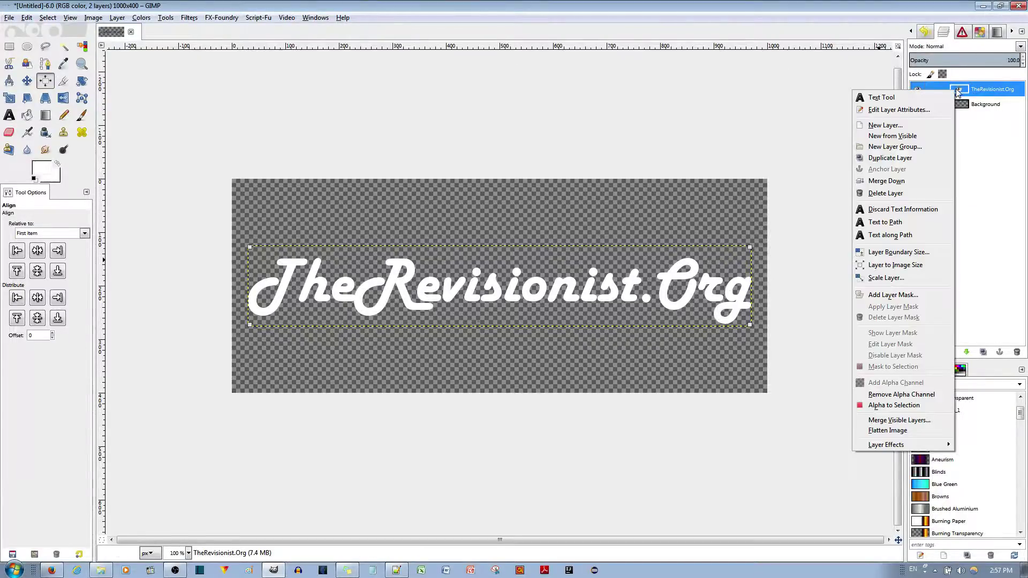
left_click(894, 405)
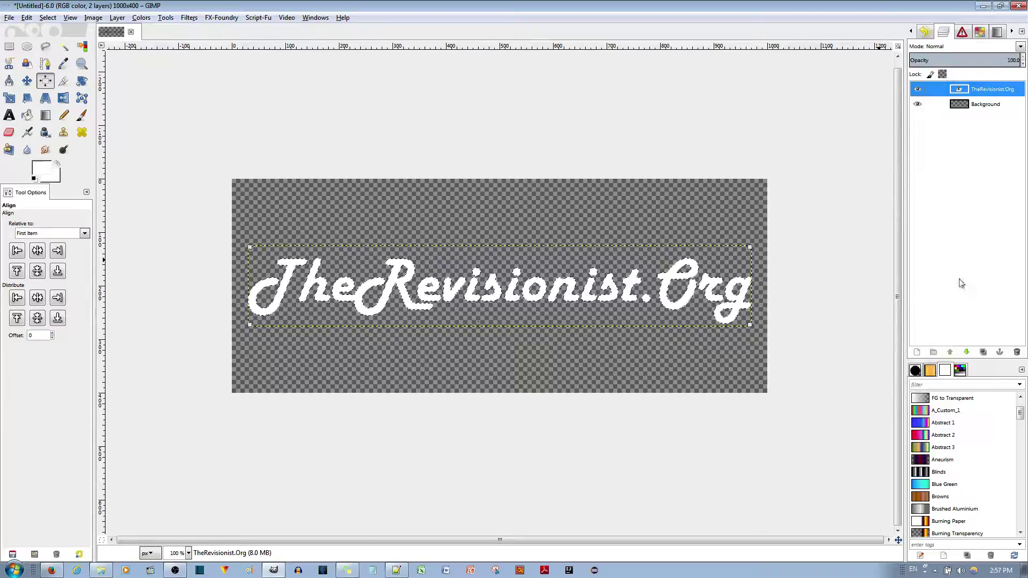
- Duplicate the text layer and open Bevel and Emboss for the copy
left_click(985, 352)
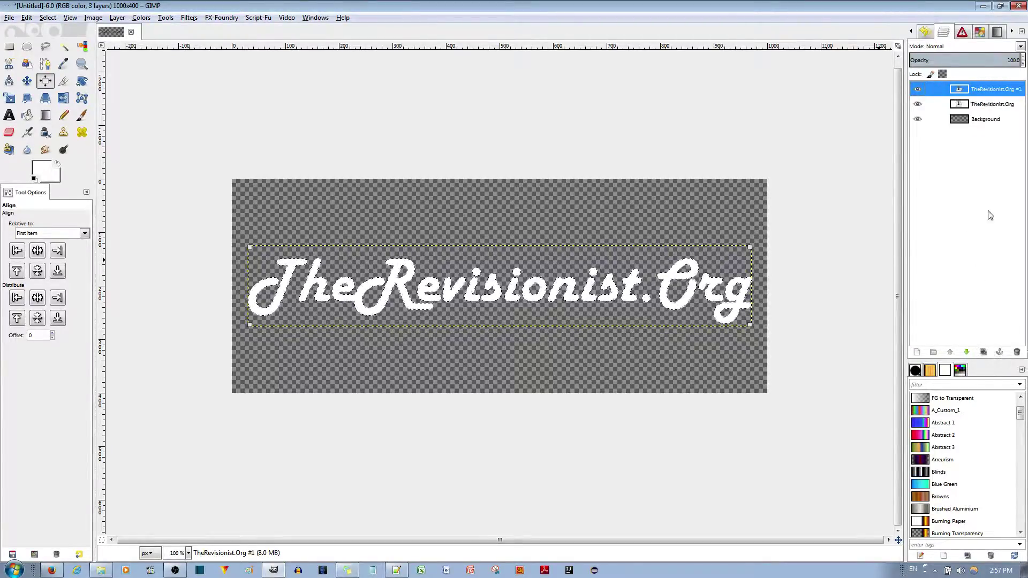
right_click(968, 91)
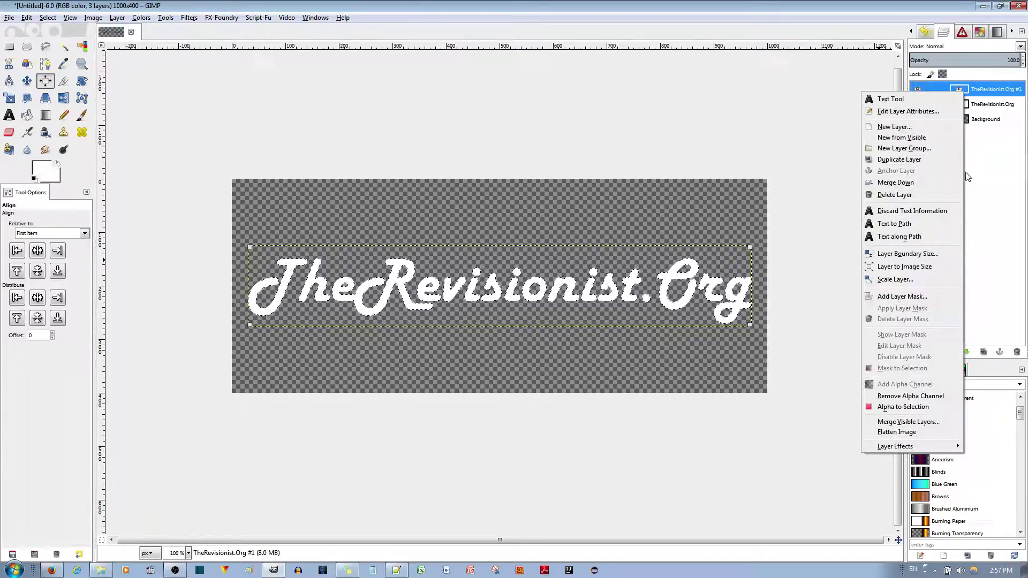
mouse_move(893, 448)
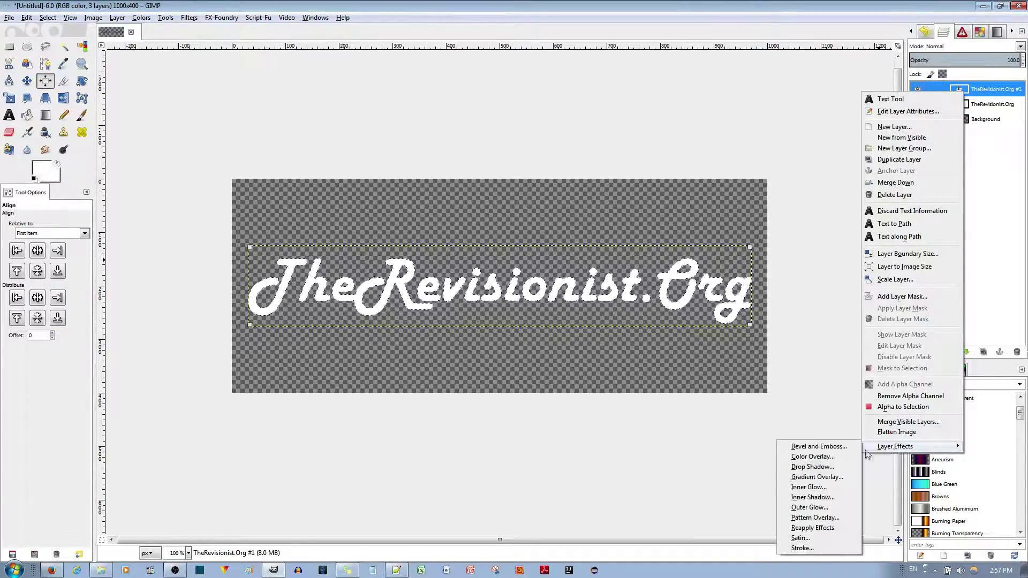
left_click(816, 448)
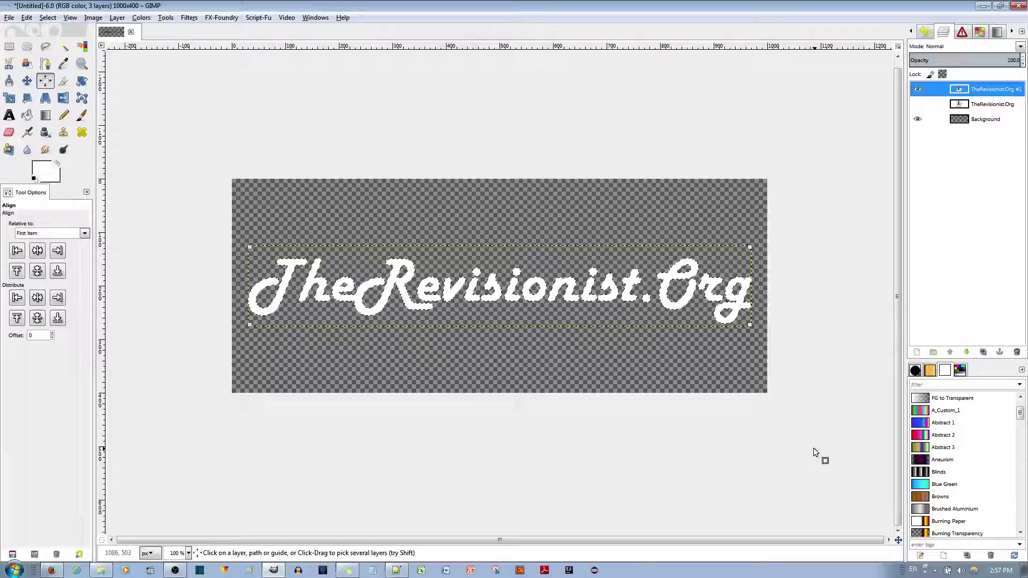
- Apply the Inner Bevel style to TheRevisionist.Org #1 with preview enabled
left_click(203, 118)
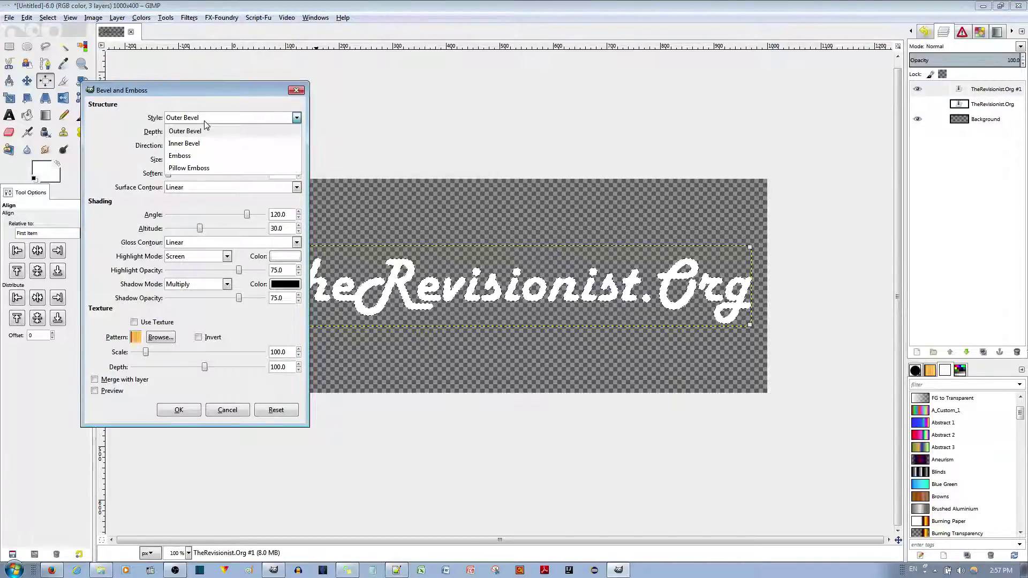
left_click(196, 142)
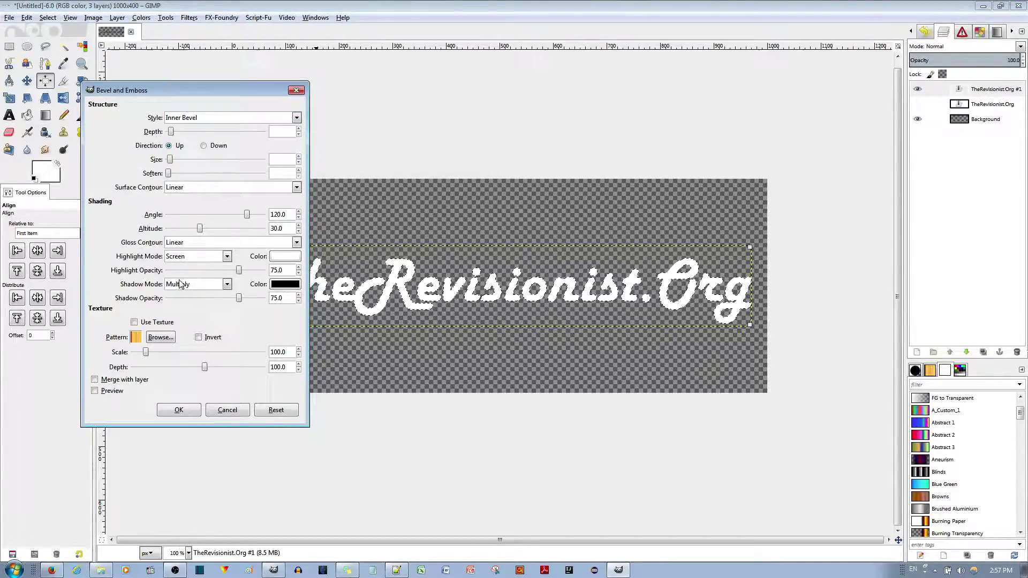
left_click(109, 393)
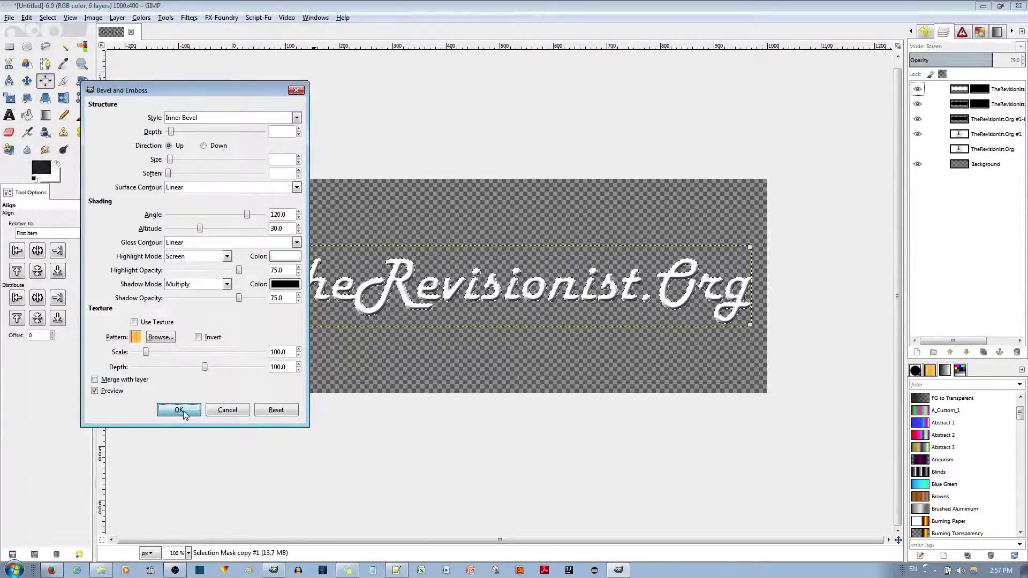
key("Return")
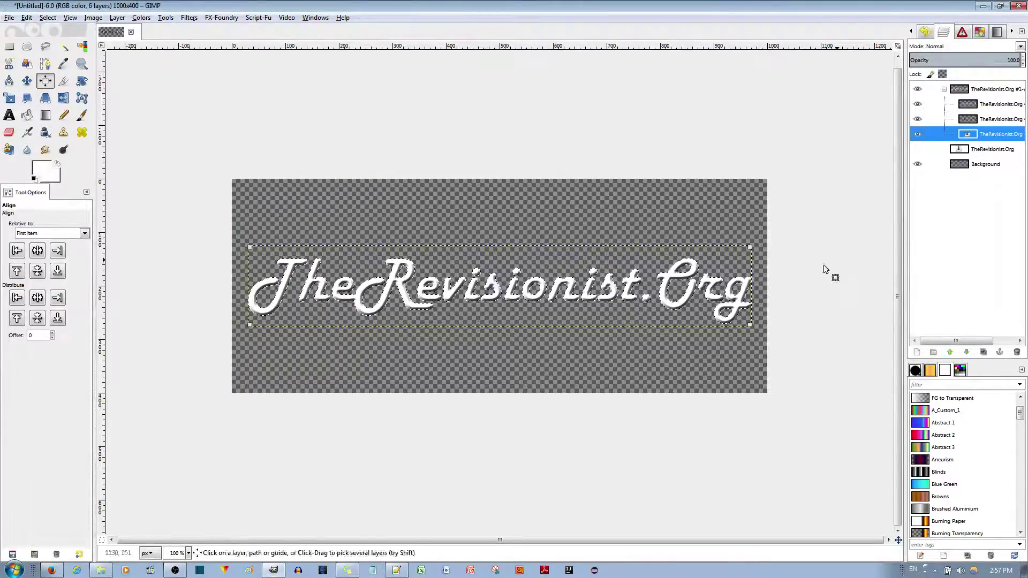
- Try a knocked-out drop shadow on the beveled group in preview, then cancel it
right_click(962, 90)
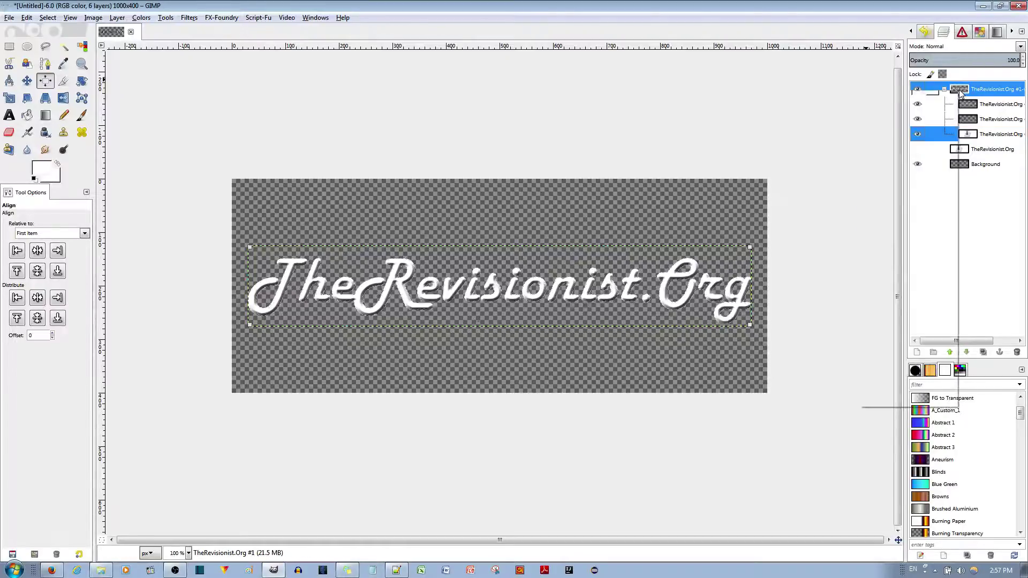
mouse_move(910, 401)
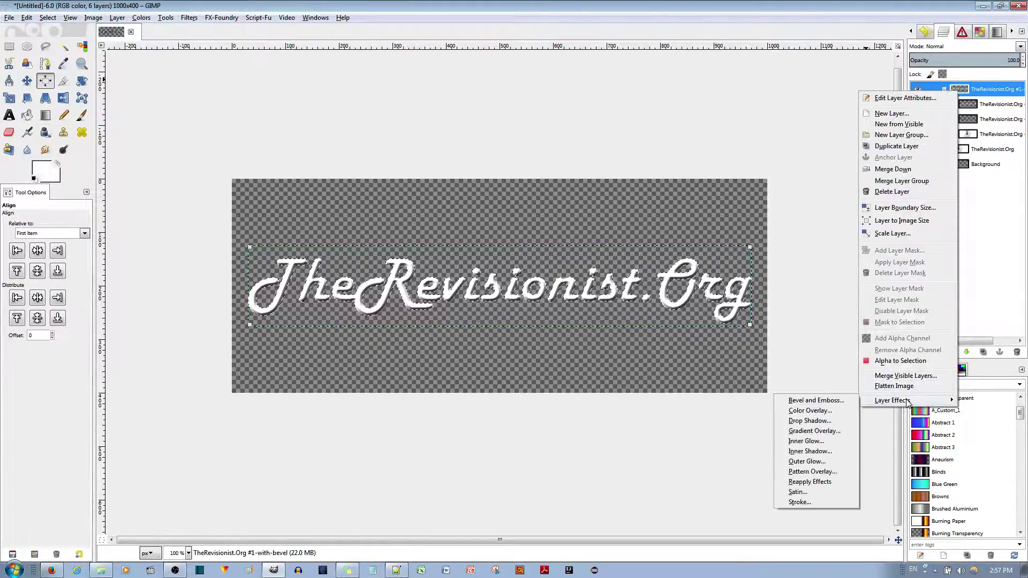
left_click(809, 421)
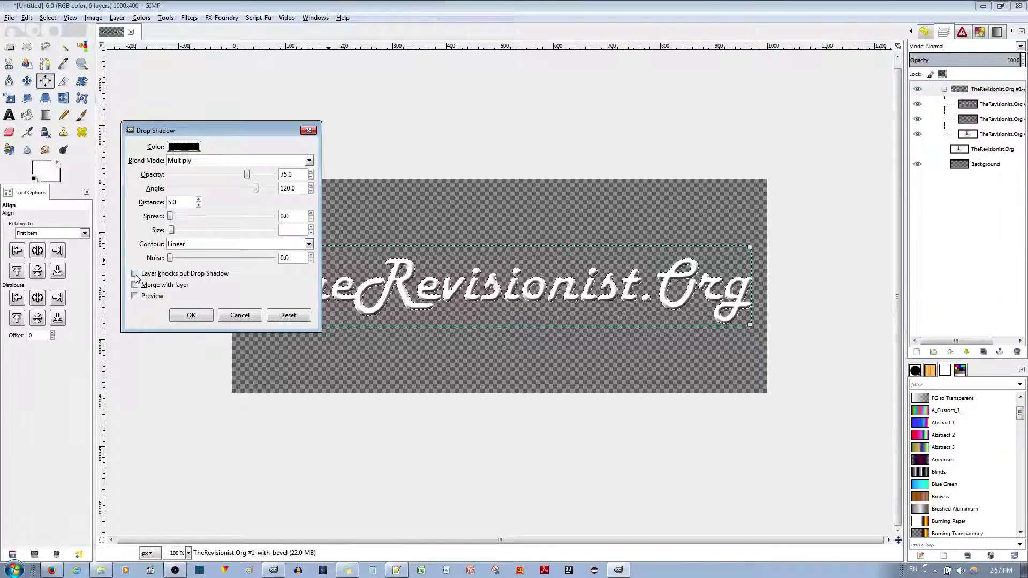
left_click(135, 273)
left_click(135, 297)
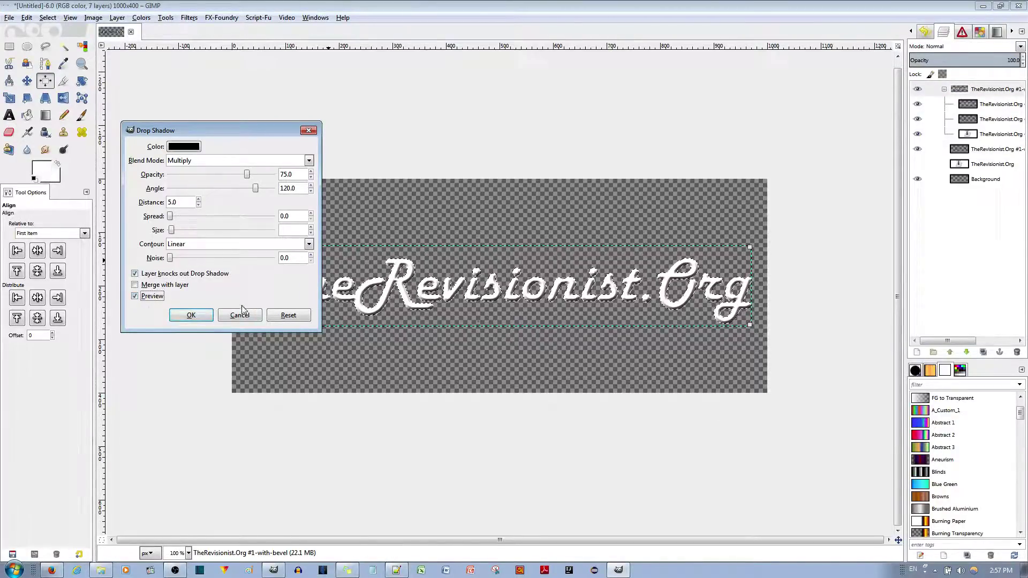
left_click(240, 315)
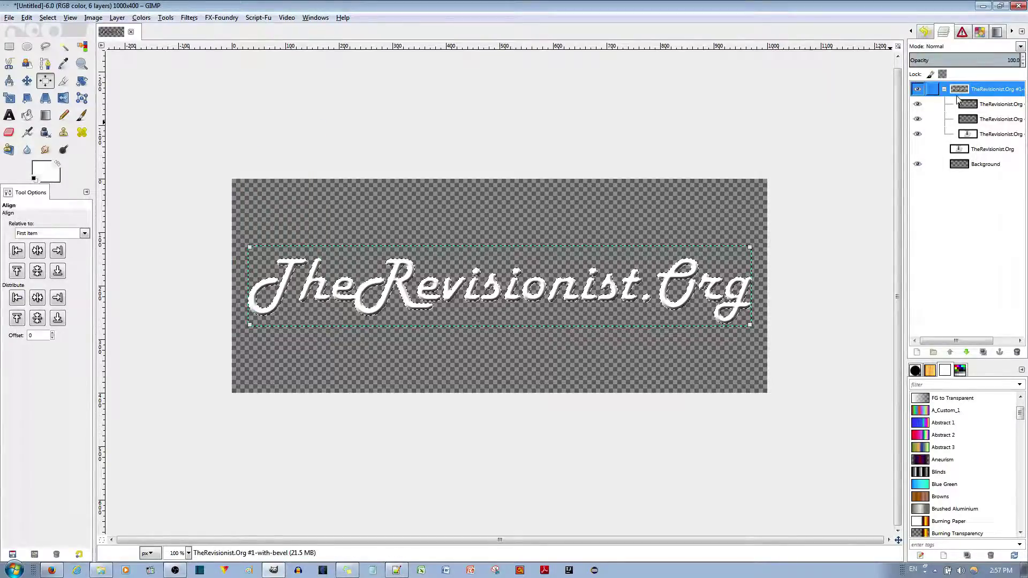
- Remove the letter selection with Select > None
left_click(826, 229)
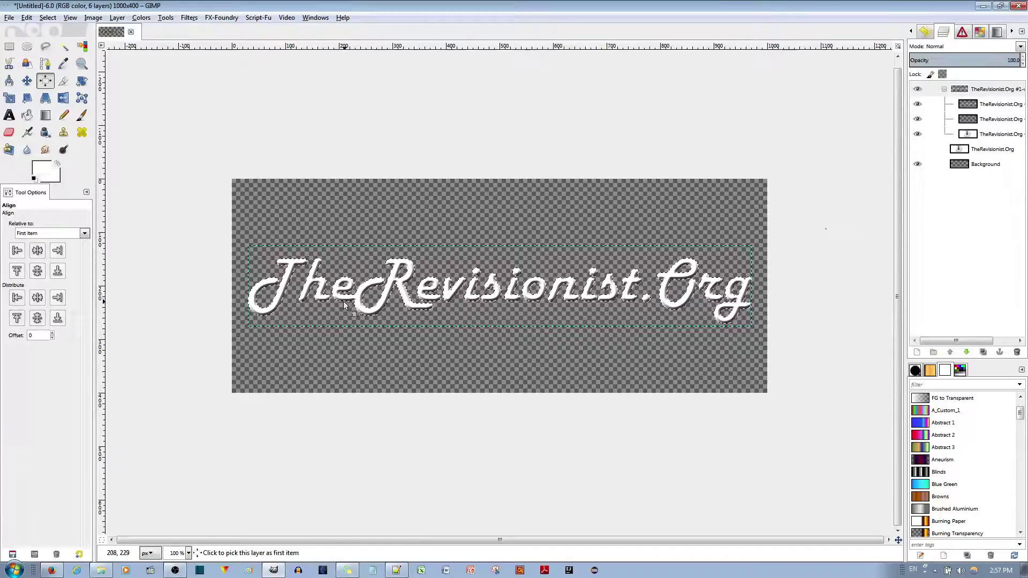
left_click(47, 17)
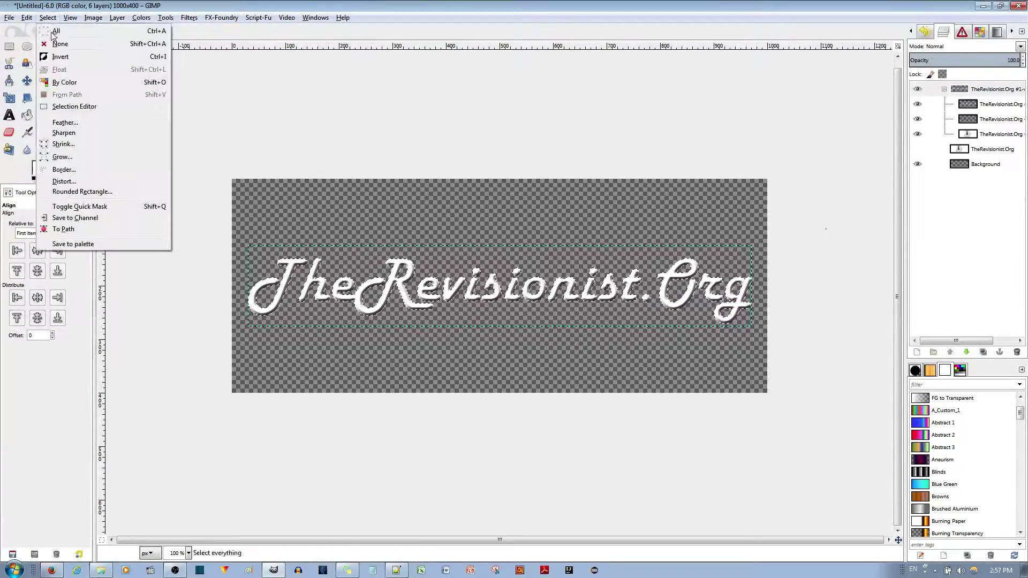
left_click(58, 44)
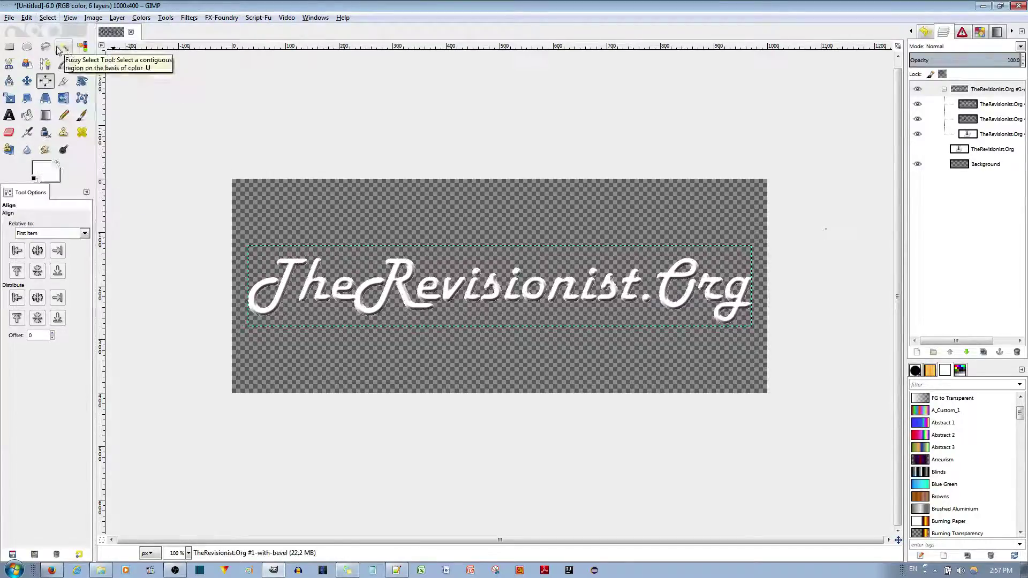
- Add a drop shadow to the text group with distance 10, merged with the layer
right_click(957, 90)
mouse_move(889, 405)
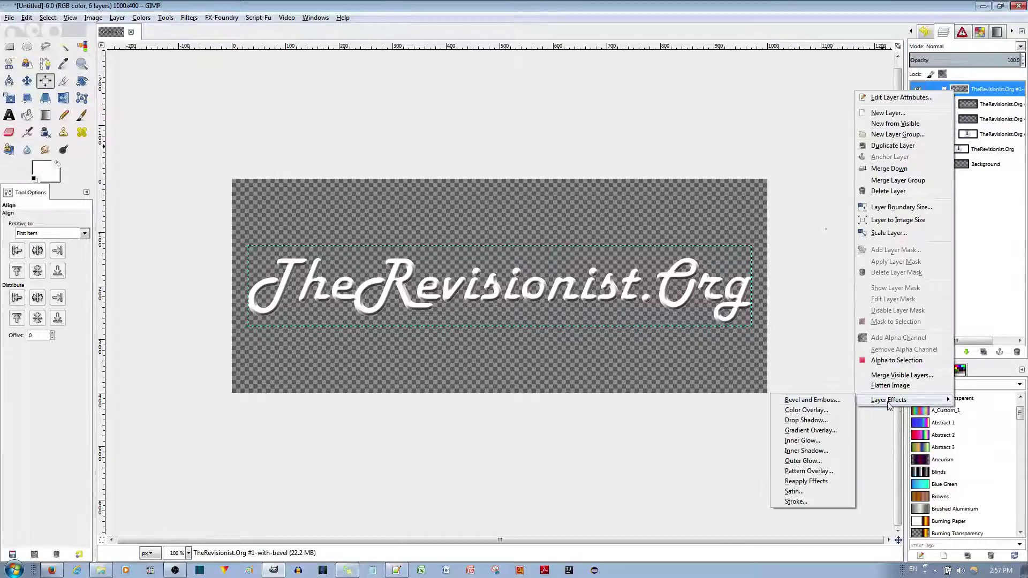
left_click(806, 420)
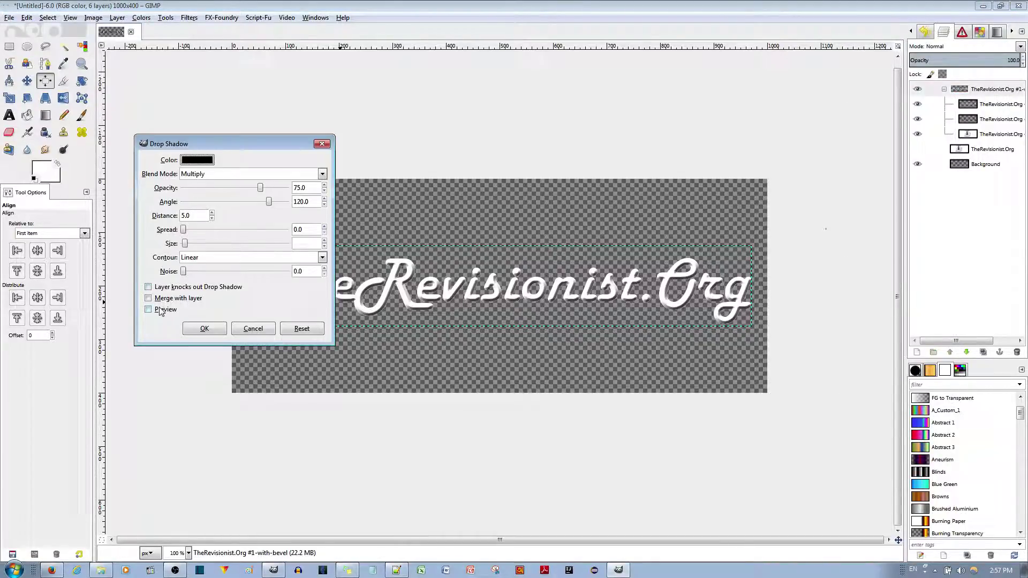
left_click(160, 310)
left_click(152, 288)
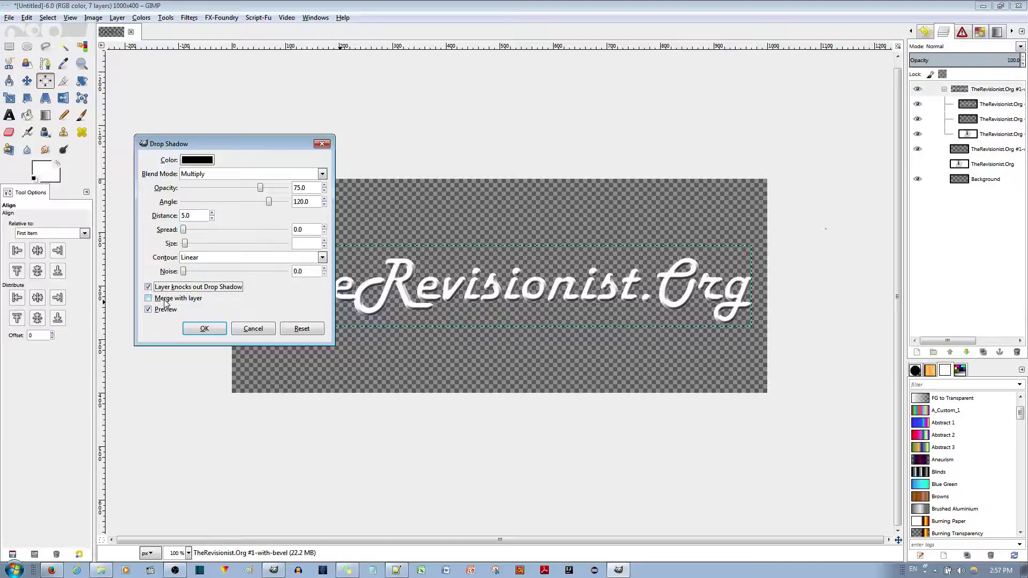
left_click(184, 215)
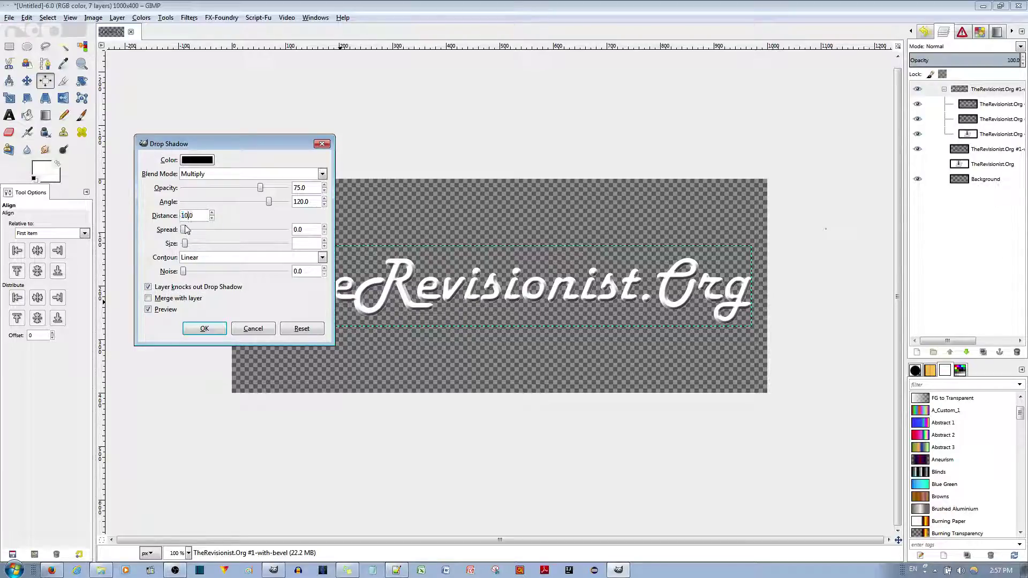
left_click(255, 296)
- Keep the shadow black, set its blend mode to Normal after trying Multiply, and apply it
left_click(197, 160)
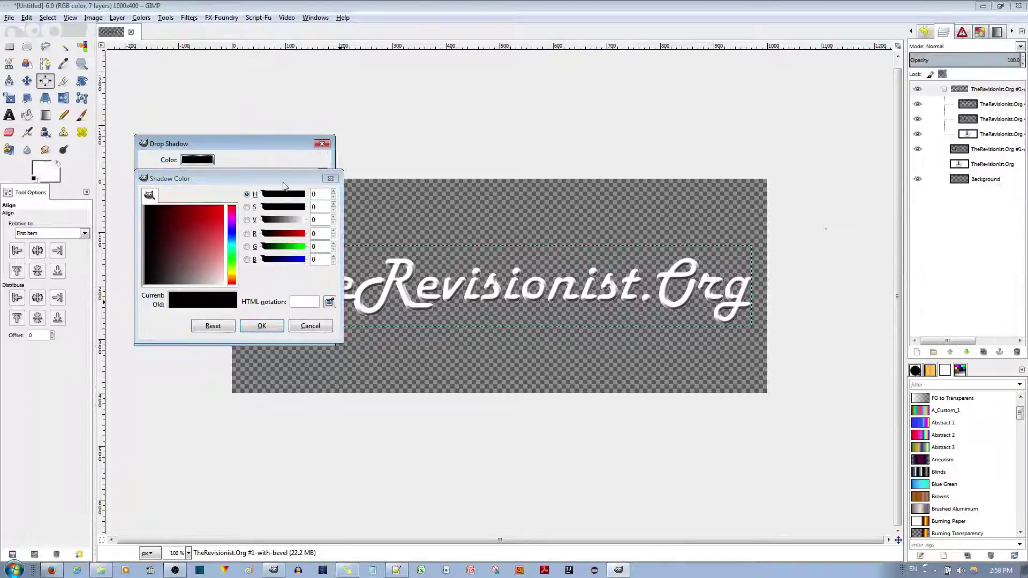
left_click(311, 326)
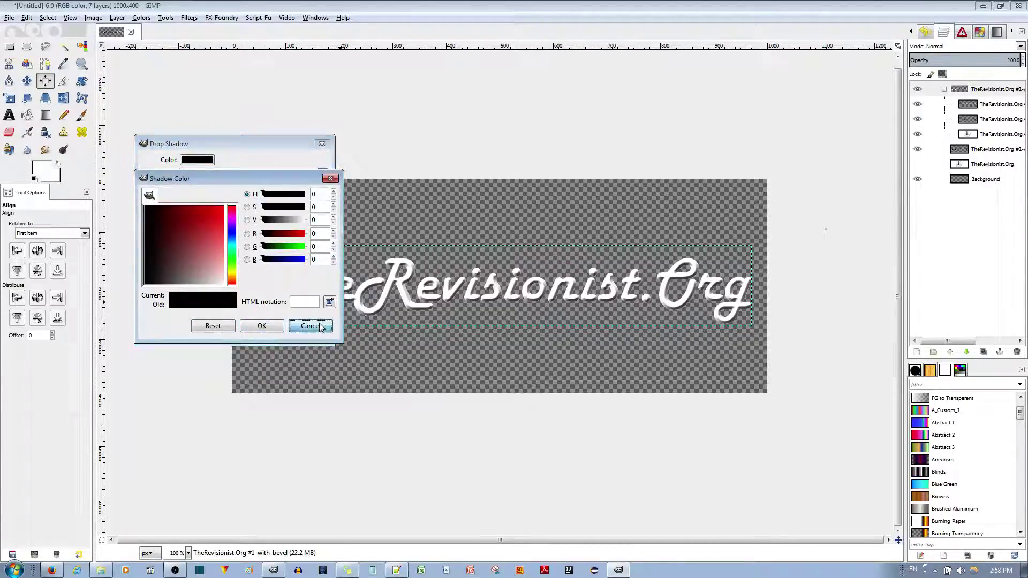
left_click(211, 175)
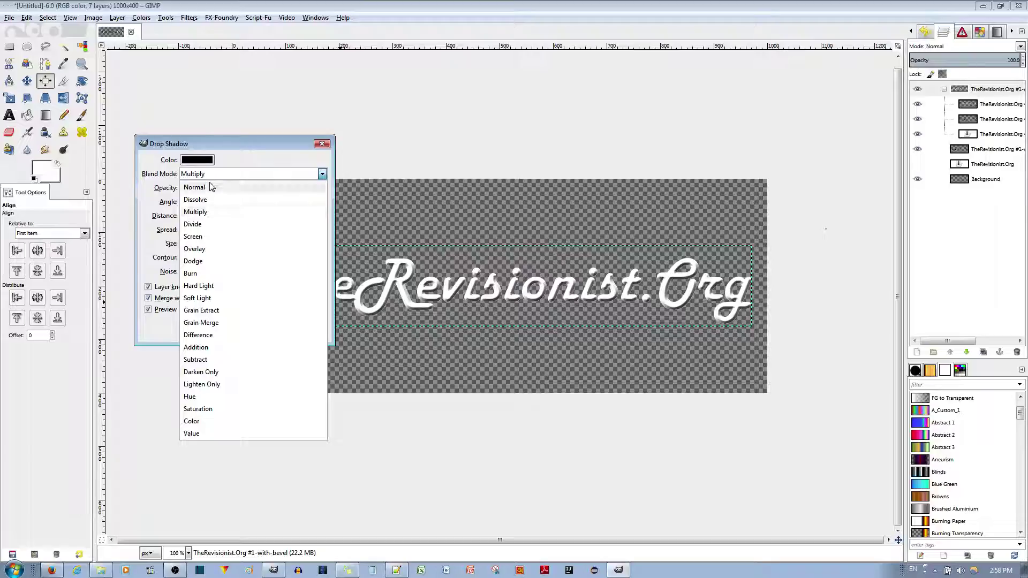
left_click(210, 188)
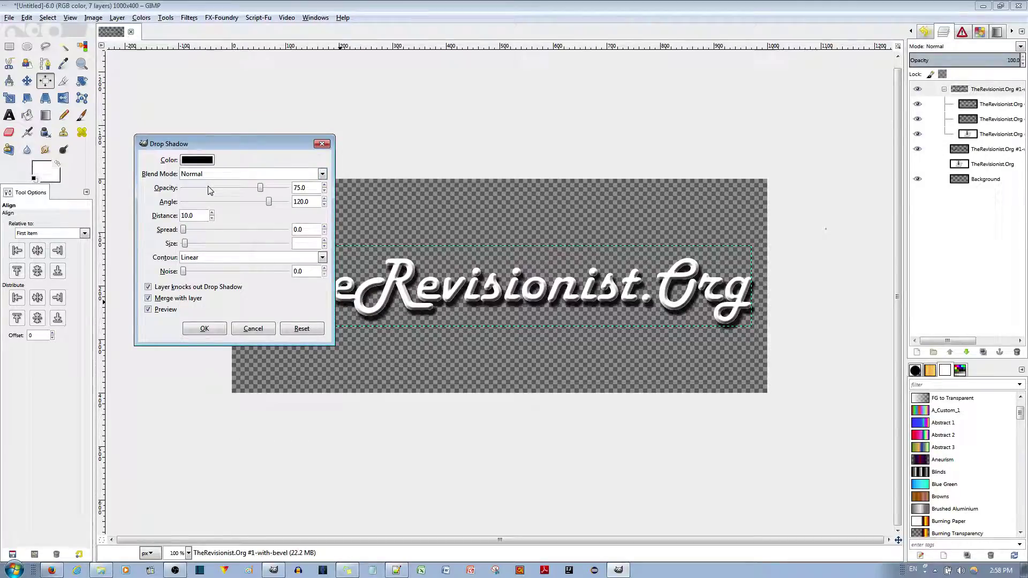
left_click(212, 175)
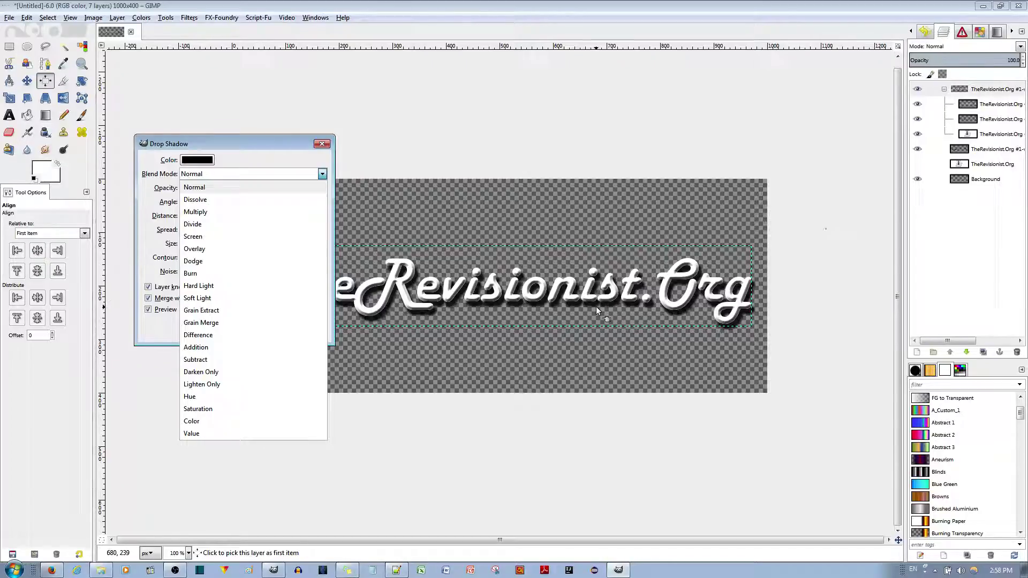
left_click(207, 214)
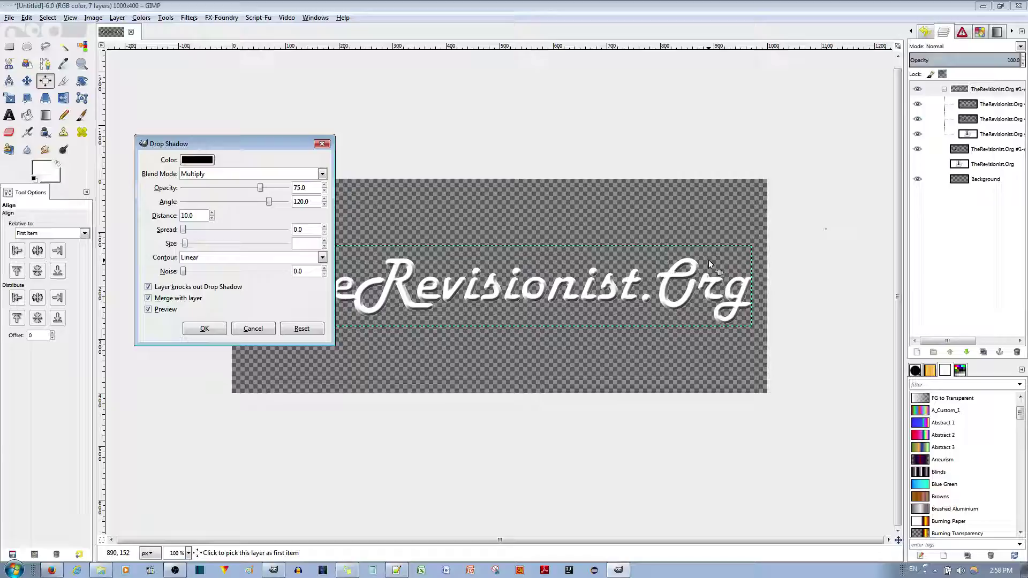
left_click(197, 175)
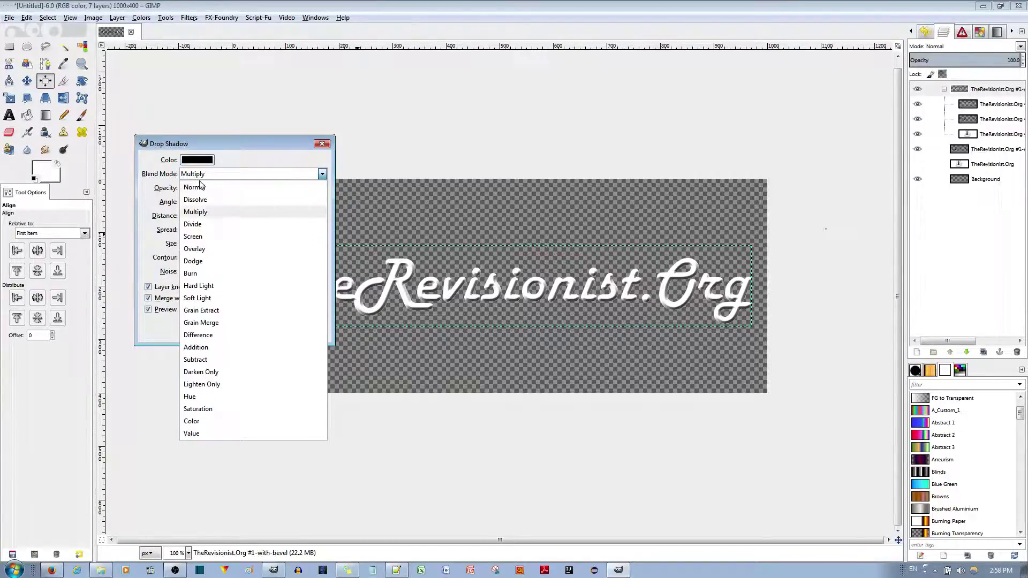
left_click(194, 187)
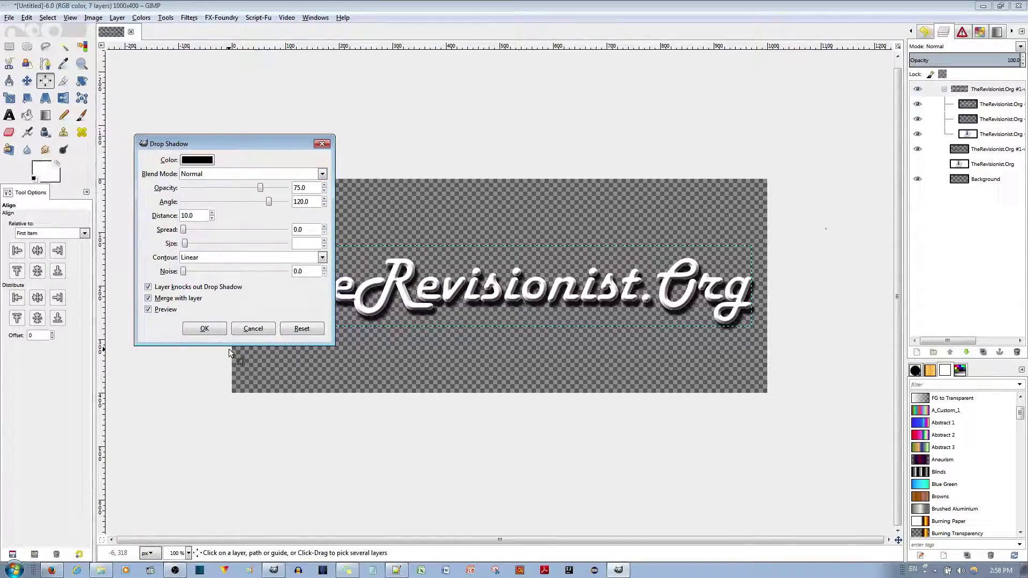
left_click(213, 329)
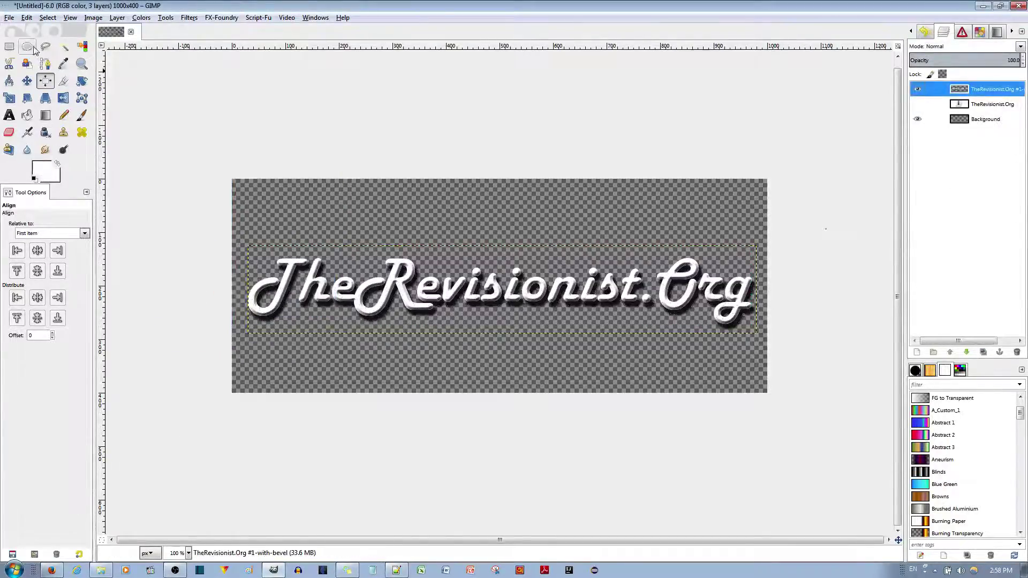
- Export the image to the Desktop under the name 'transparent logo.png'
left_click(10, 17)
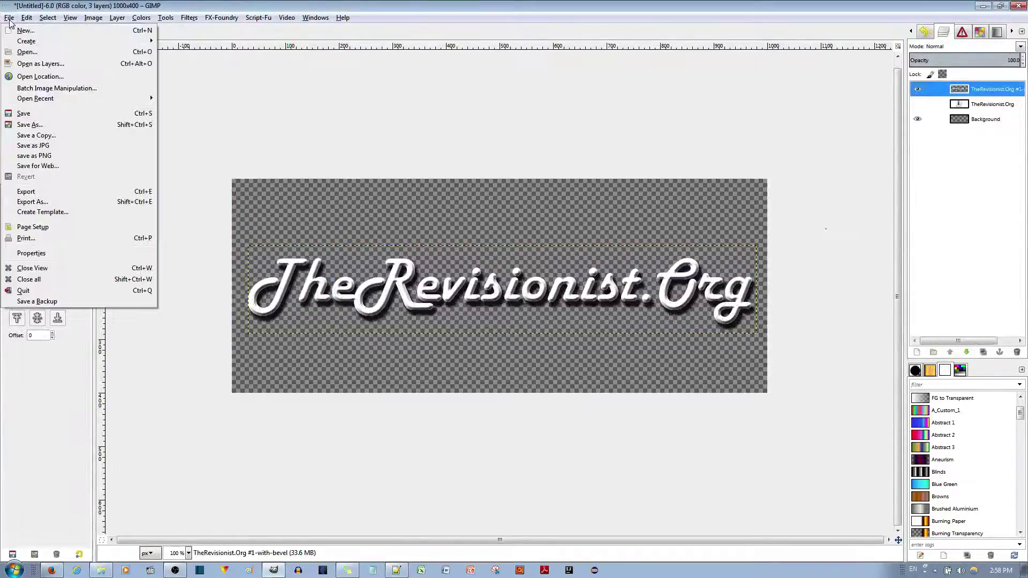
left_click(33, 201)
left_click(359, 150)
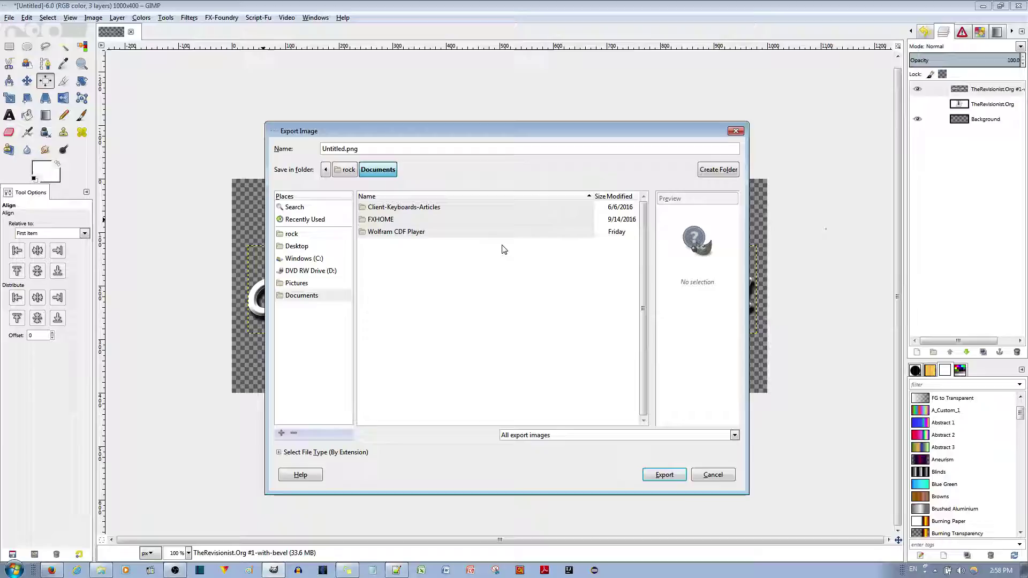
left_click_drag(578, 130, 577, 159)
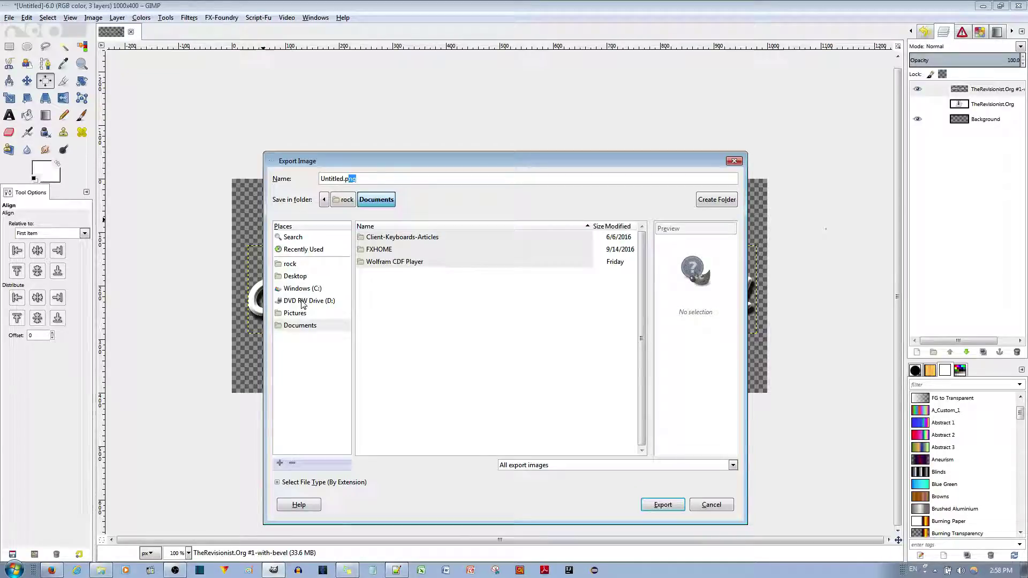
left_click(295, 277)
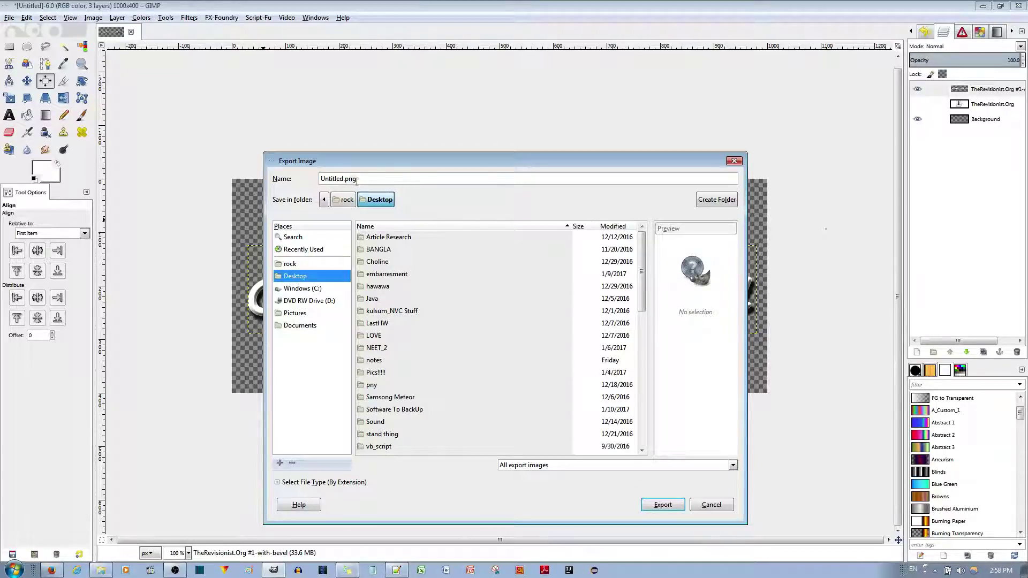
left_click(343, 179)
key("BackSpace")
key("BackSpace")
key("BackSpace")
key("BackSpace")
key("BackSpace")
key("BackSpace")
key("BackSpace")
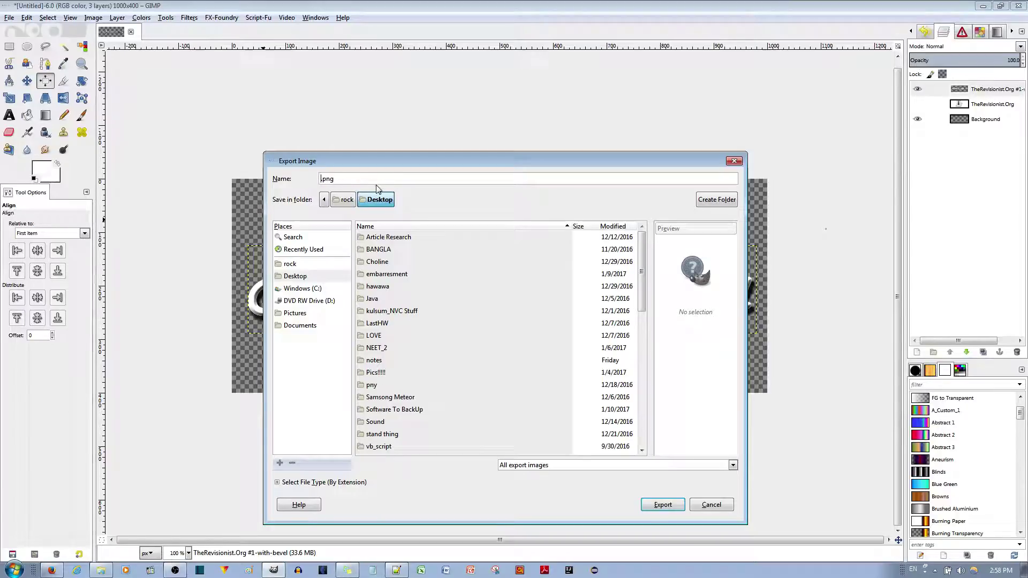
type("transparent logo")
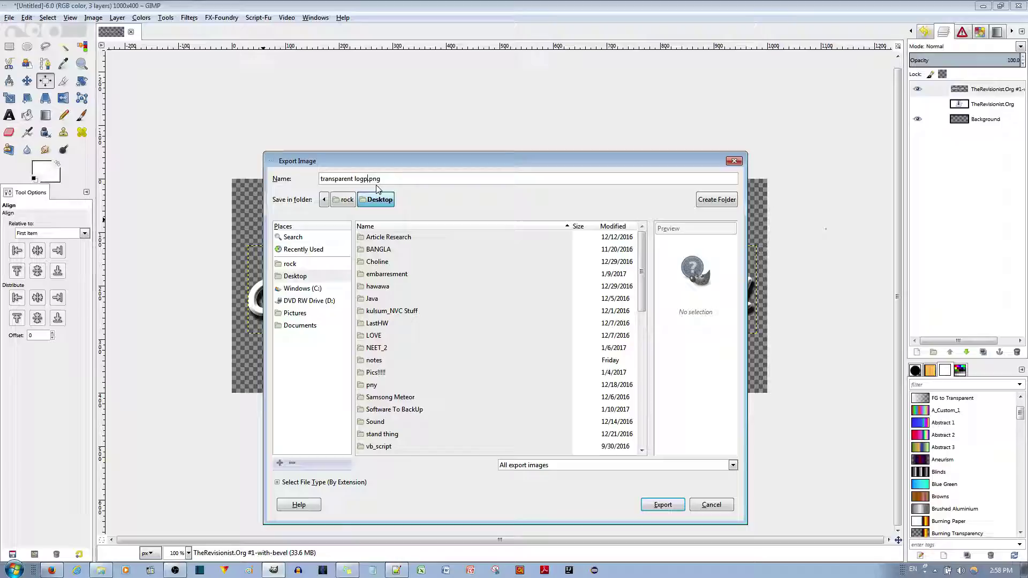
left_click(676, 504)
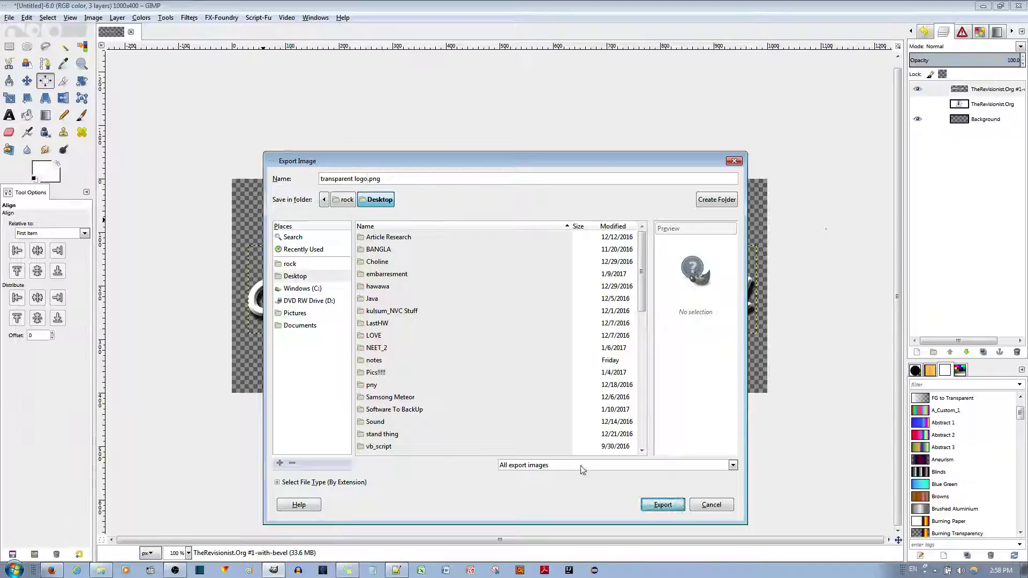
- Confirm the PNG export options, close the logo image without saving, and minimize GIMP
left_click(530, 388)
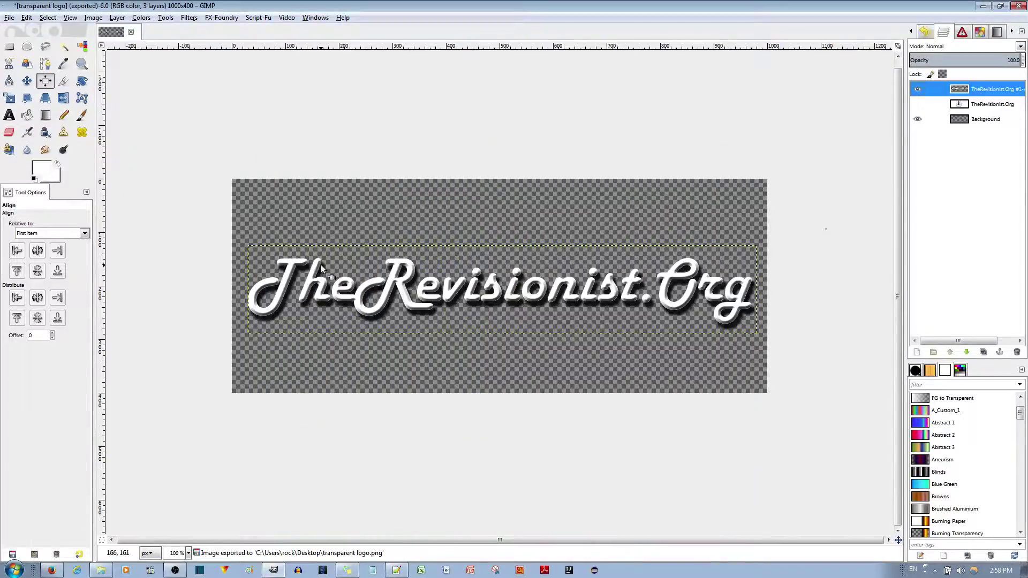
left_click(130, 32)
left_click(526, 357)
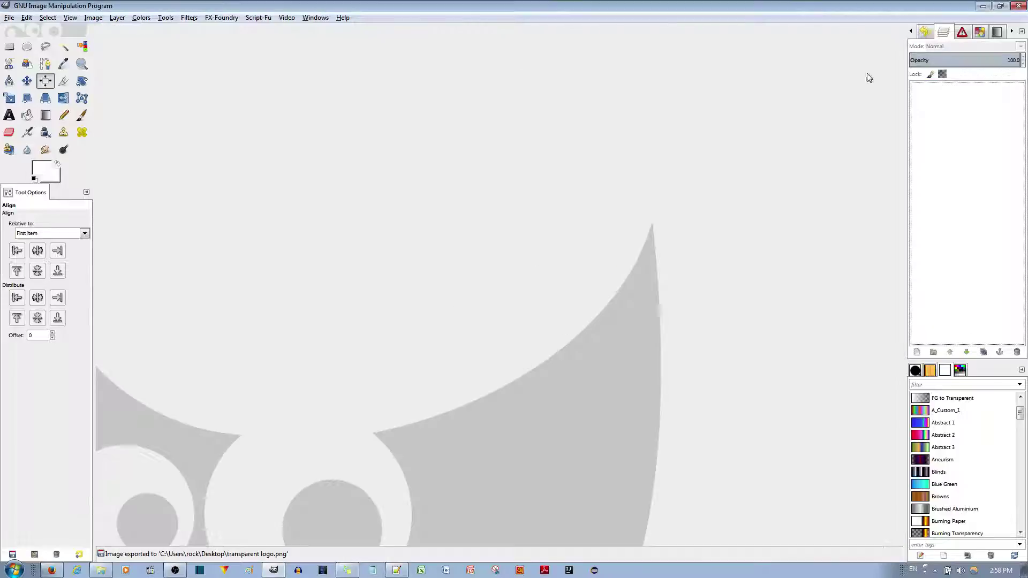
left_click(983, 8)
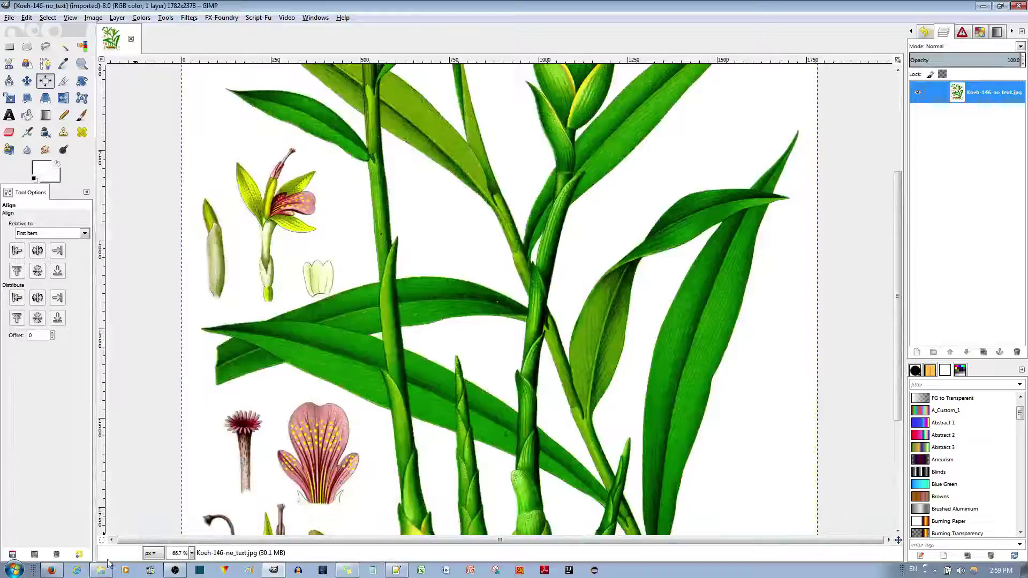
- Drop transparent logo.png from the desktop onto the plant illustration, then restore GIMP to full screen
left_click(101, 569)
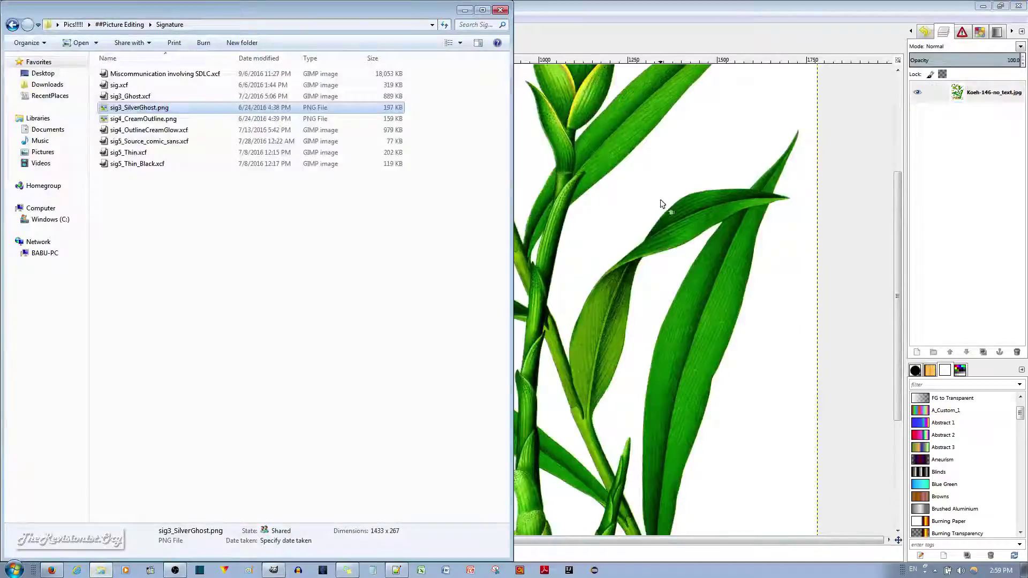
left_click(464, 11)
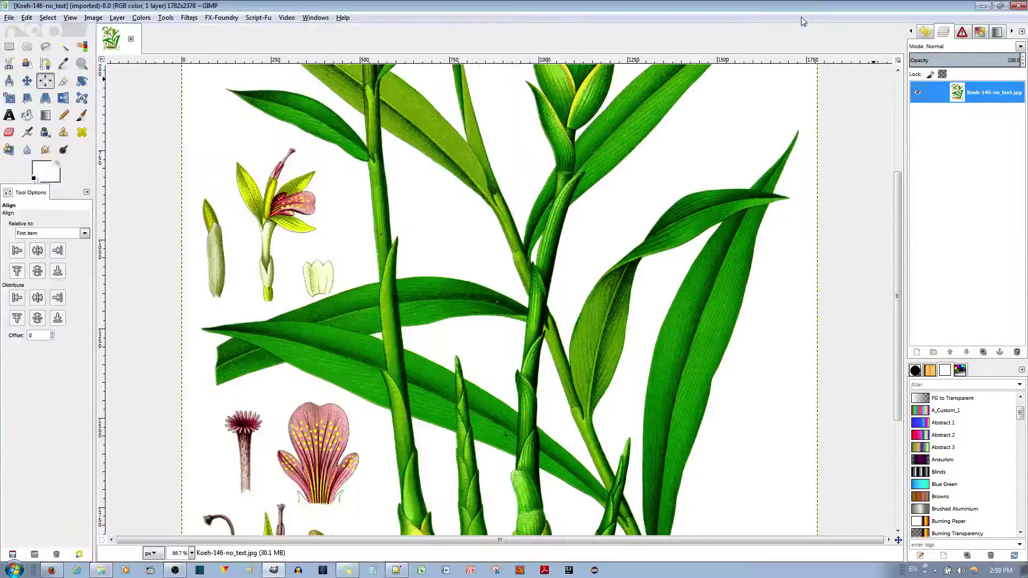
left_click_drag(801, 18, 464, 21)
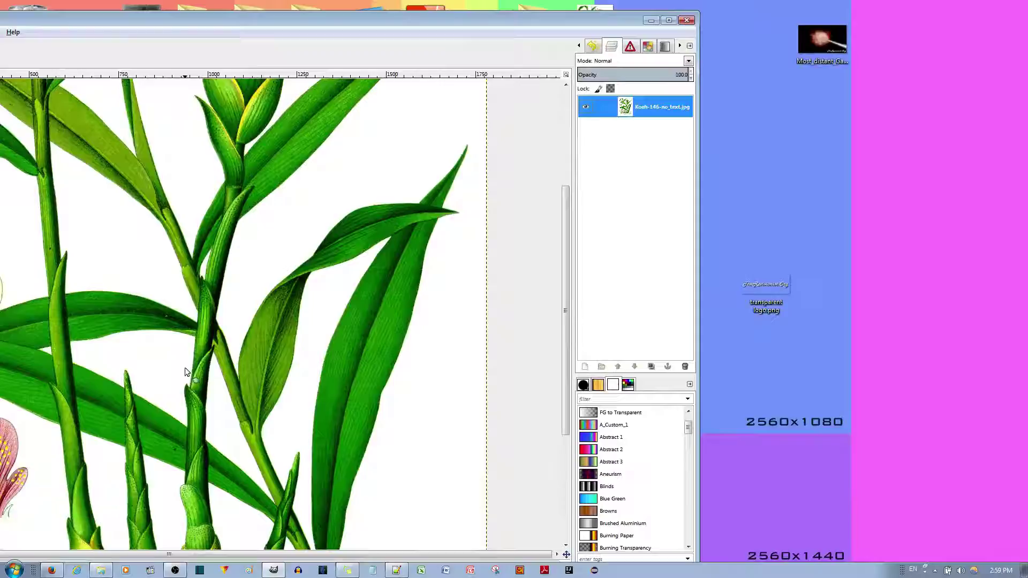
left_click_drag(186, 372, 186, 371)
double_click(516, 19)
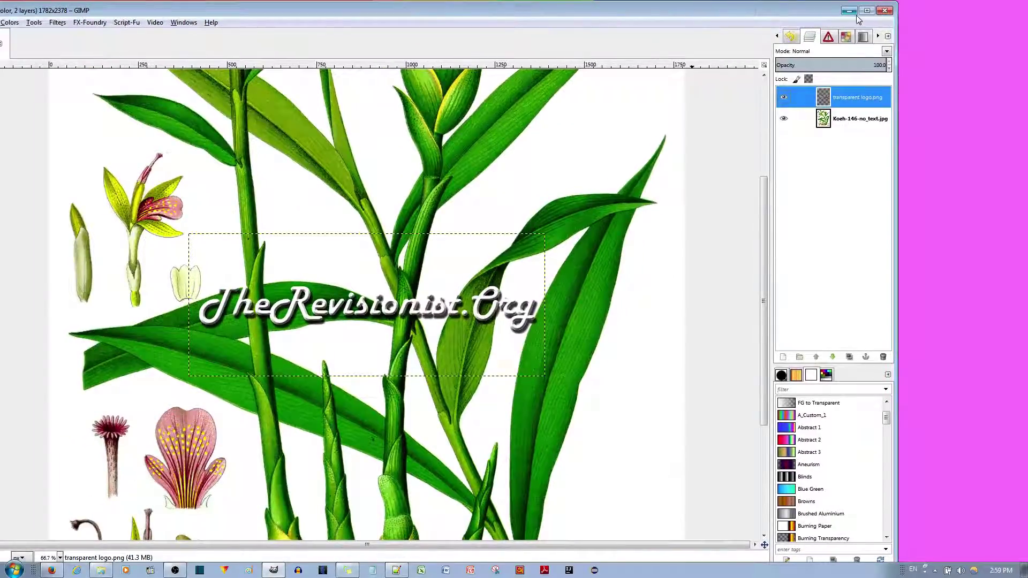
left_click(867, 11)
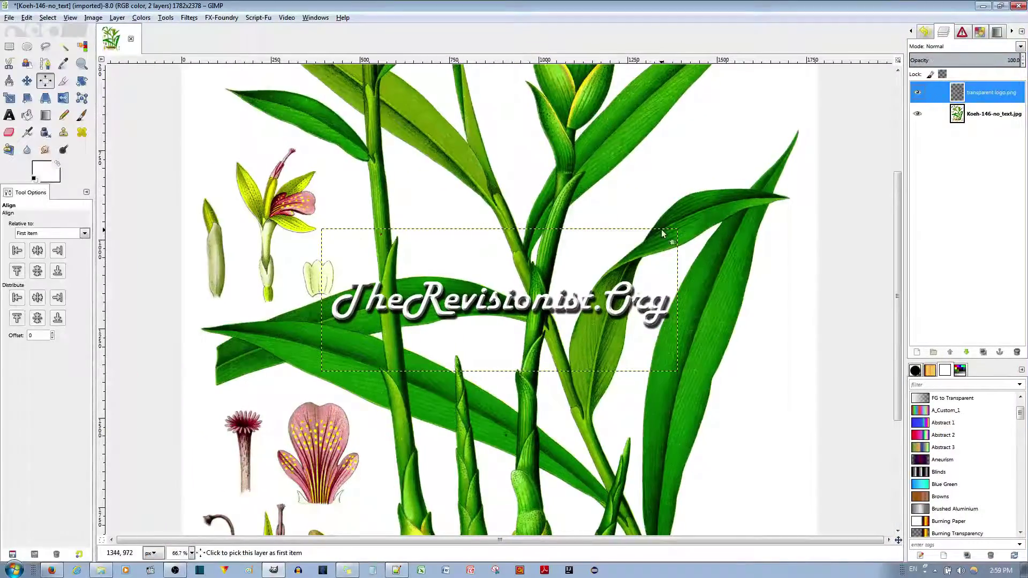